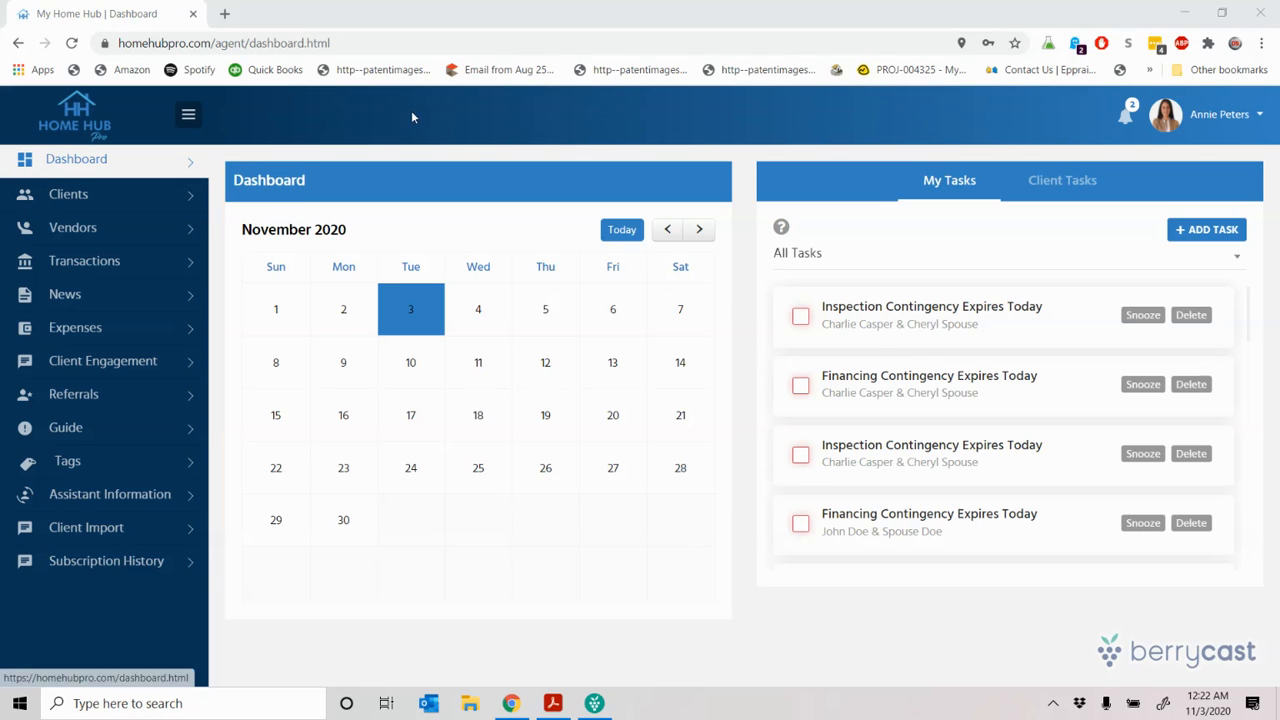
Step: Show the dashboard tasks for November 7, 2020, and open the transactions list
{"action": "left_click", "coordinate": [703, 309]}
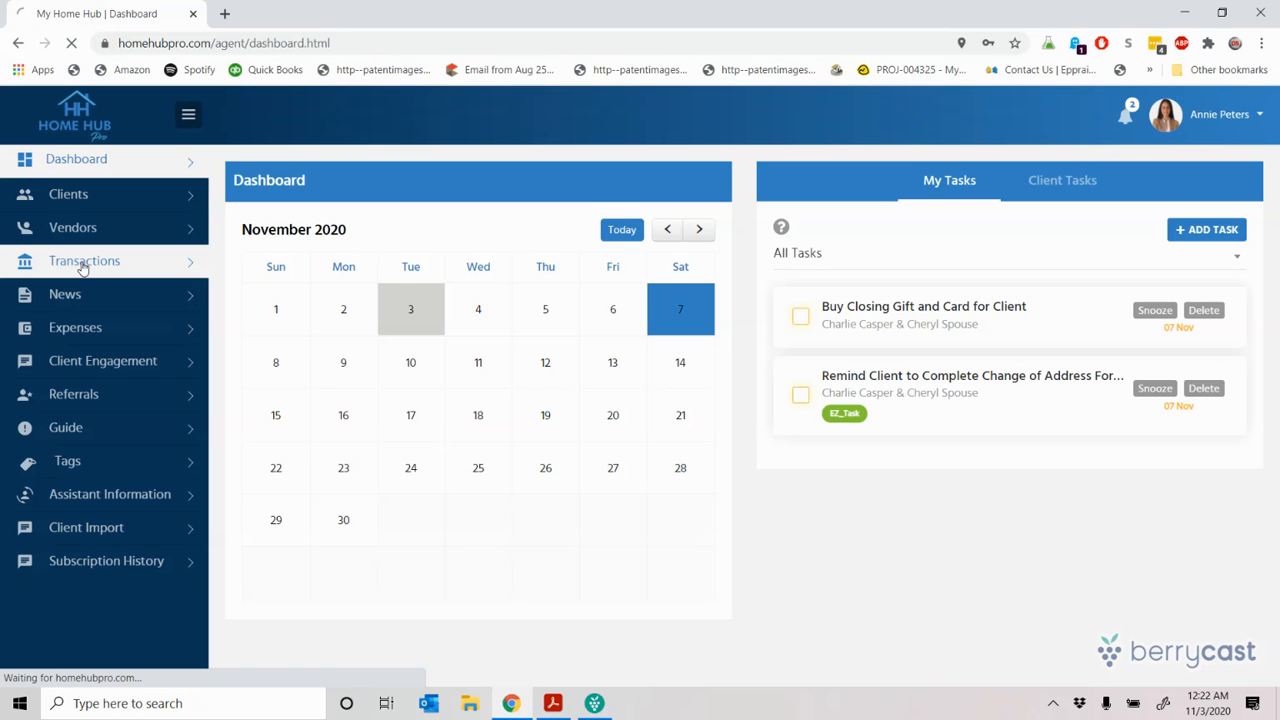
{"action": "left_click", "coordinate": [83, 266]}
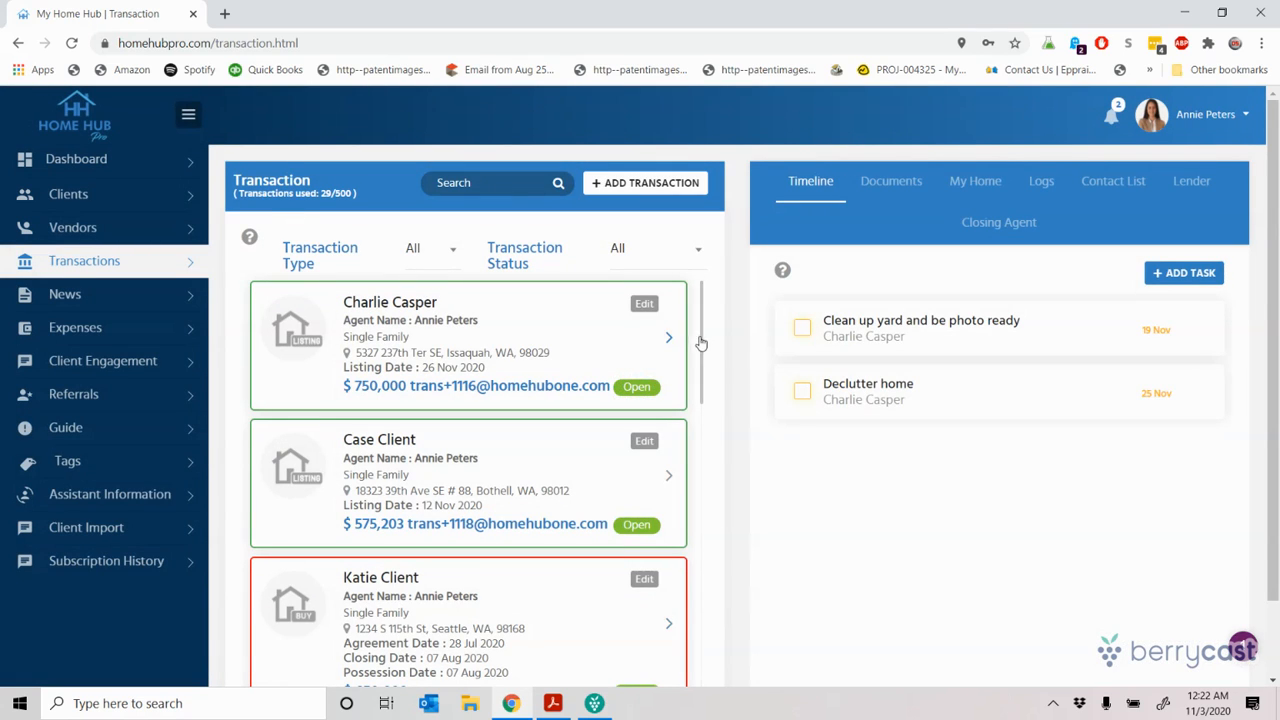
{"action": "left_click_drag", "start_coordinate": [703, 318], "coordinate": [700, 292]}
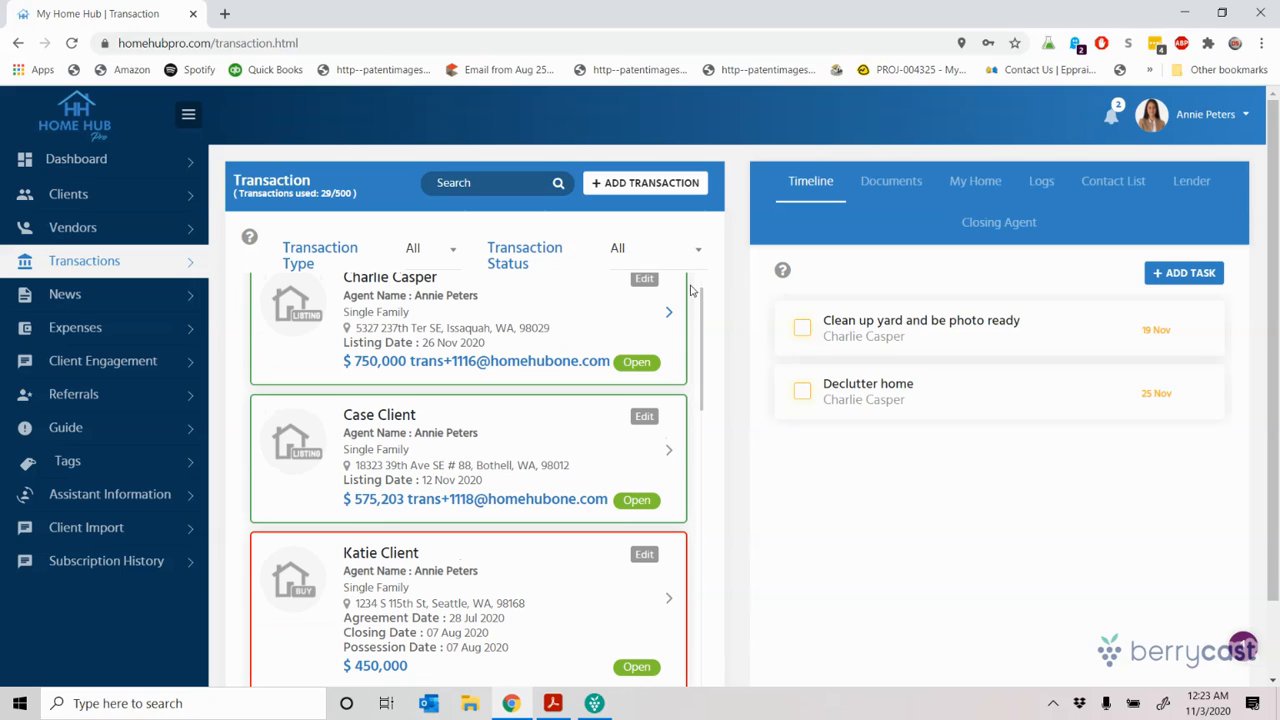
Step: Filter the transactions by type Buy and status Open, and select the one closing on 13 Nov 2020
{"action": "left_click", "coordinate": [453, 251]}
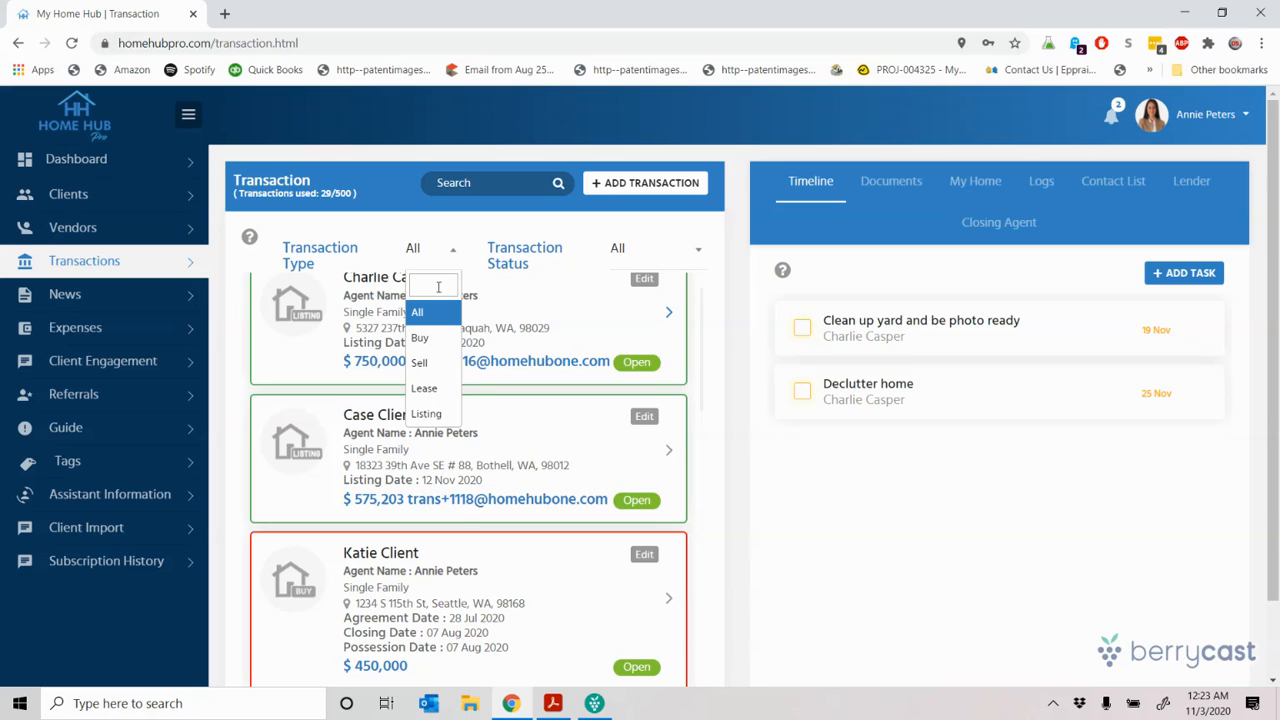
{"action": "left_click", "coordinate": [420, 339]}
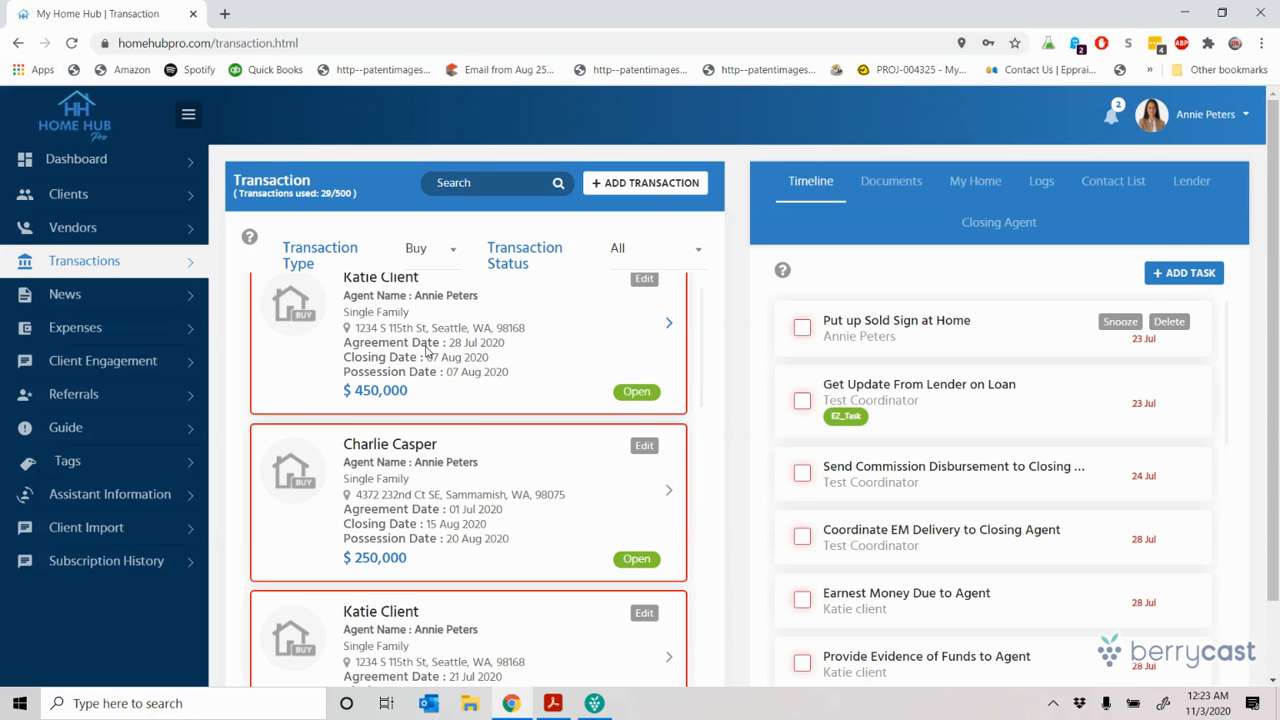
{"action": "left_click", "coordinate": [697, 254]}
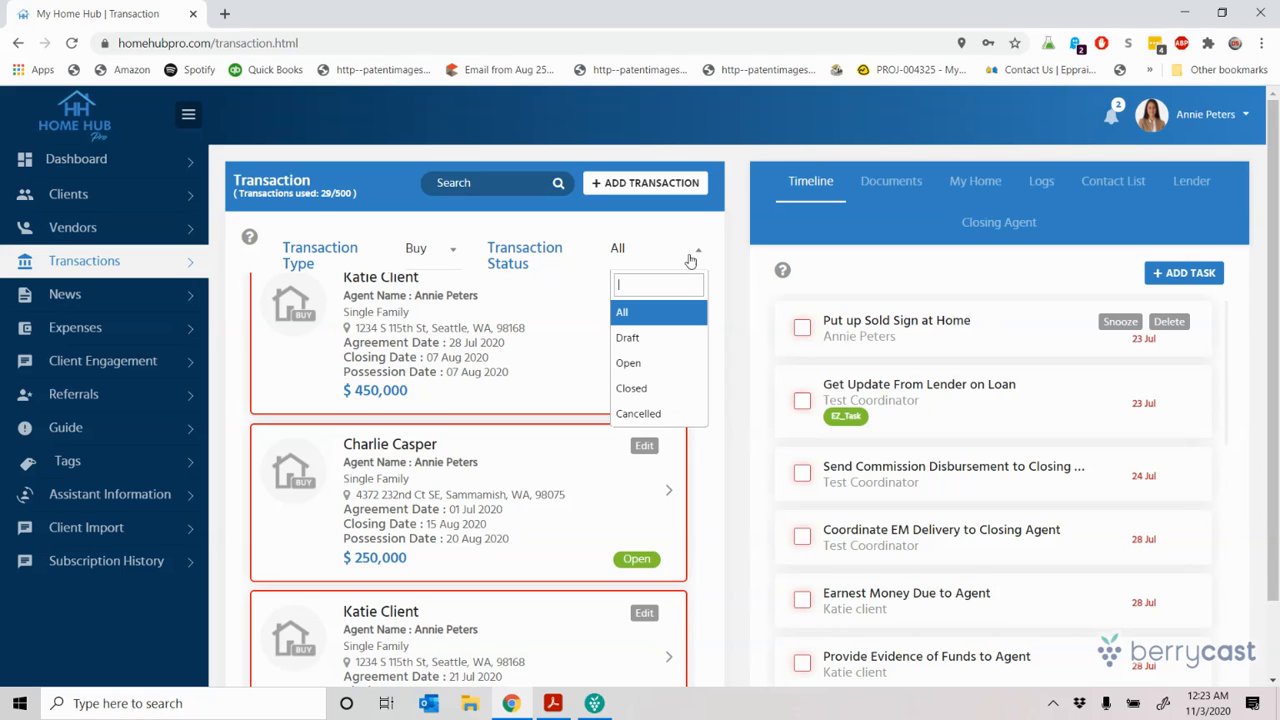
{"action": "left_click", "coordinate": [631, 366]}
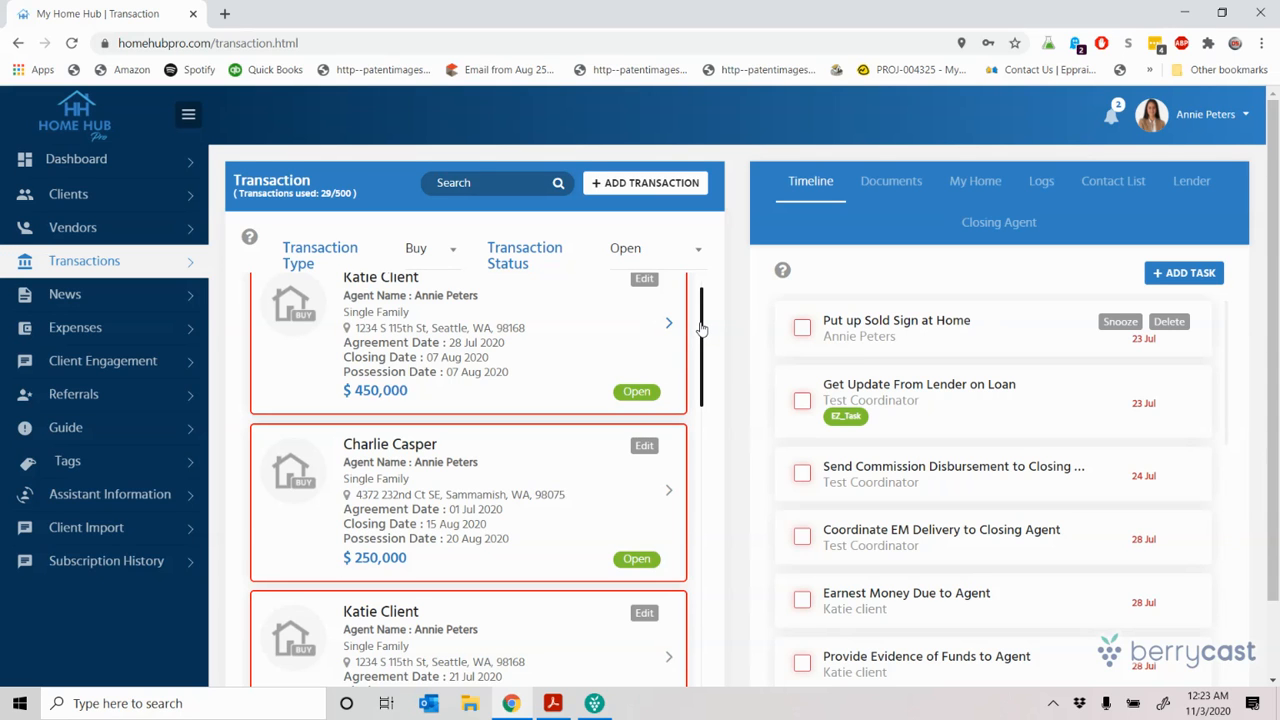
{"action": "left_click_drag", "start_coordinate": [702, 330], "coordinate": [707, 683]}
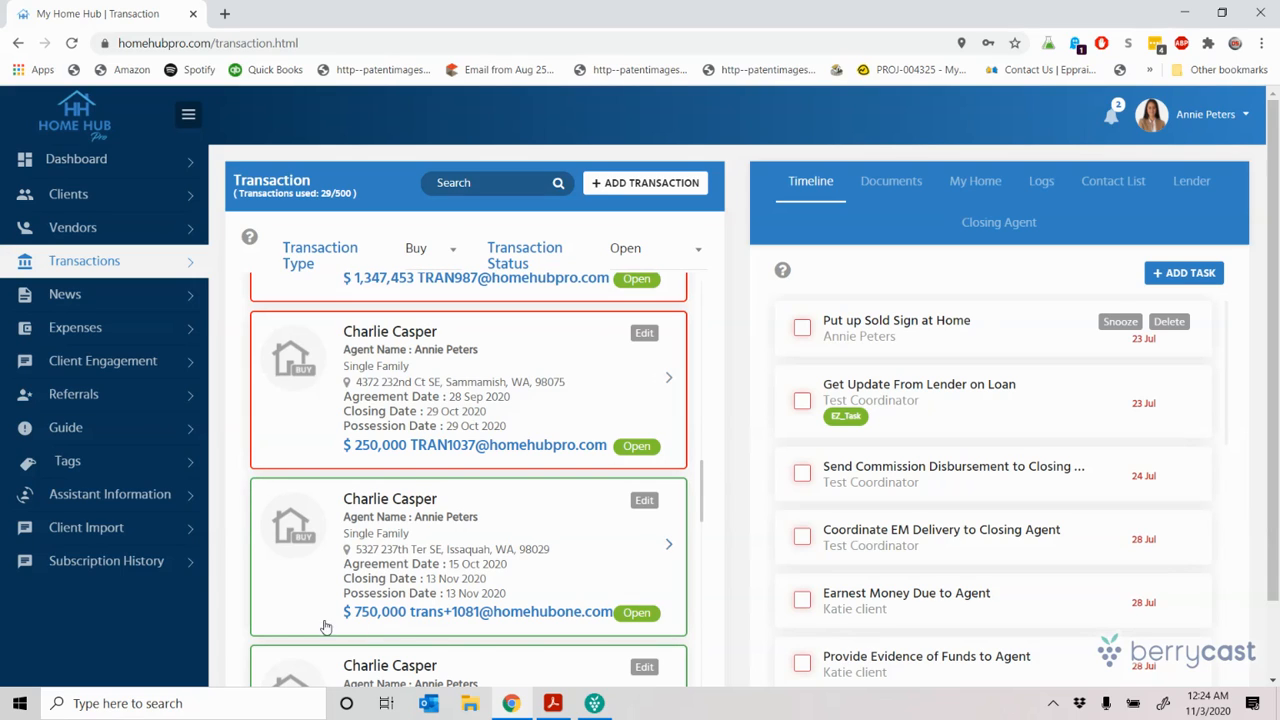
{"action": "left_click", "coordinate": [253, 486]}
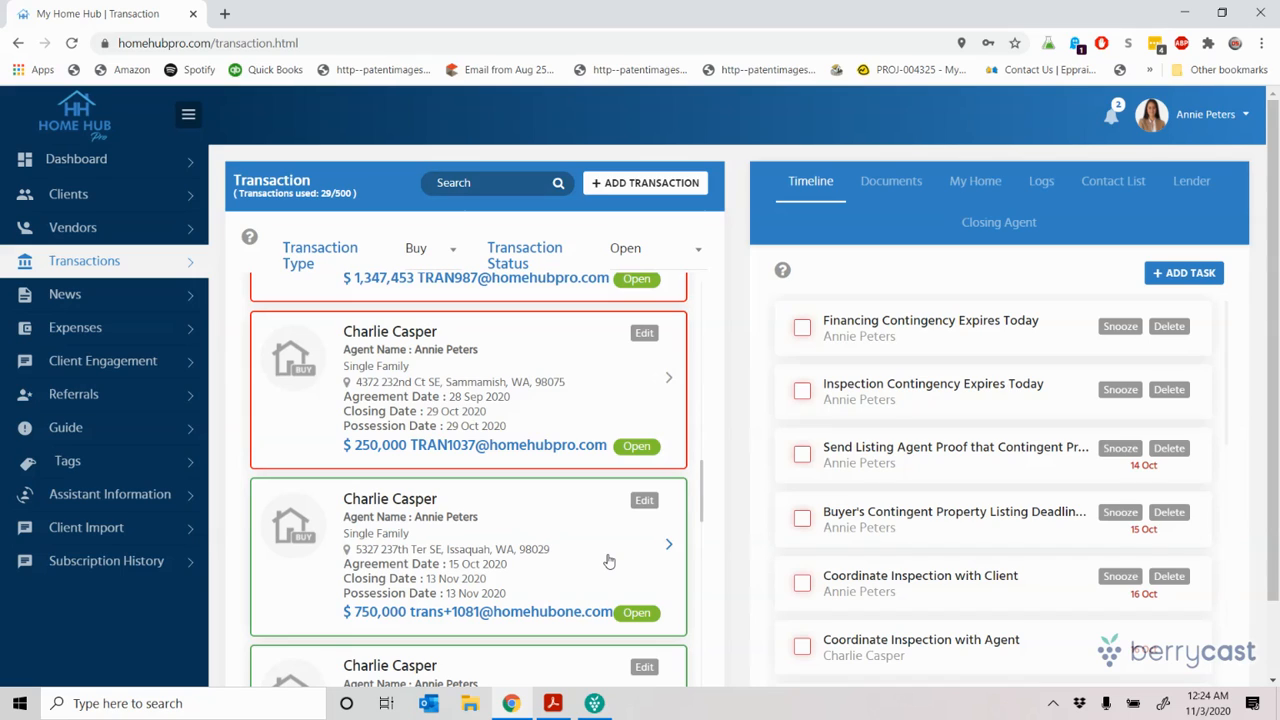
Step: Search the transactions for "ch" and select the one closing on 20 Nov 2020
{"action": "left_click", "coordinate": [484, 184]}
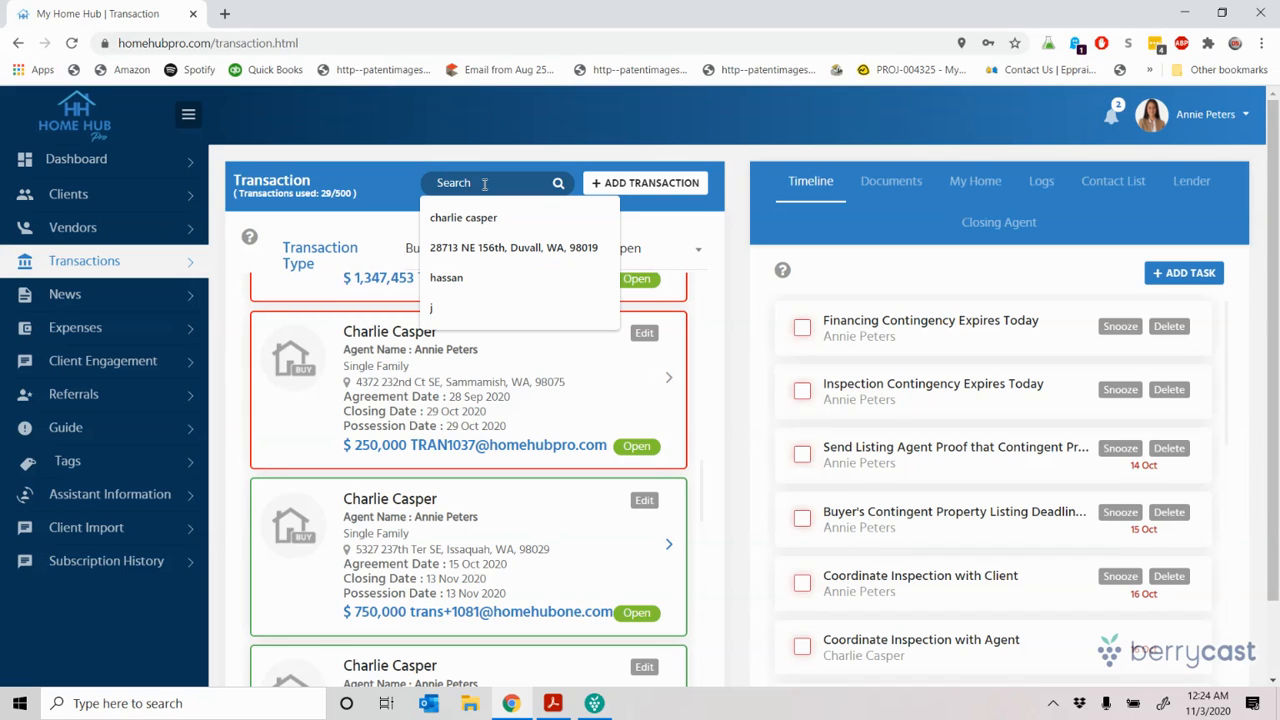
{"action": "type", "text": "ch"}
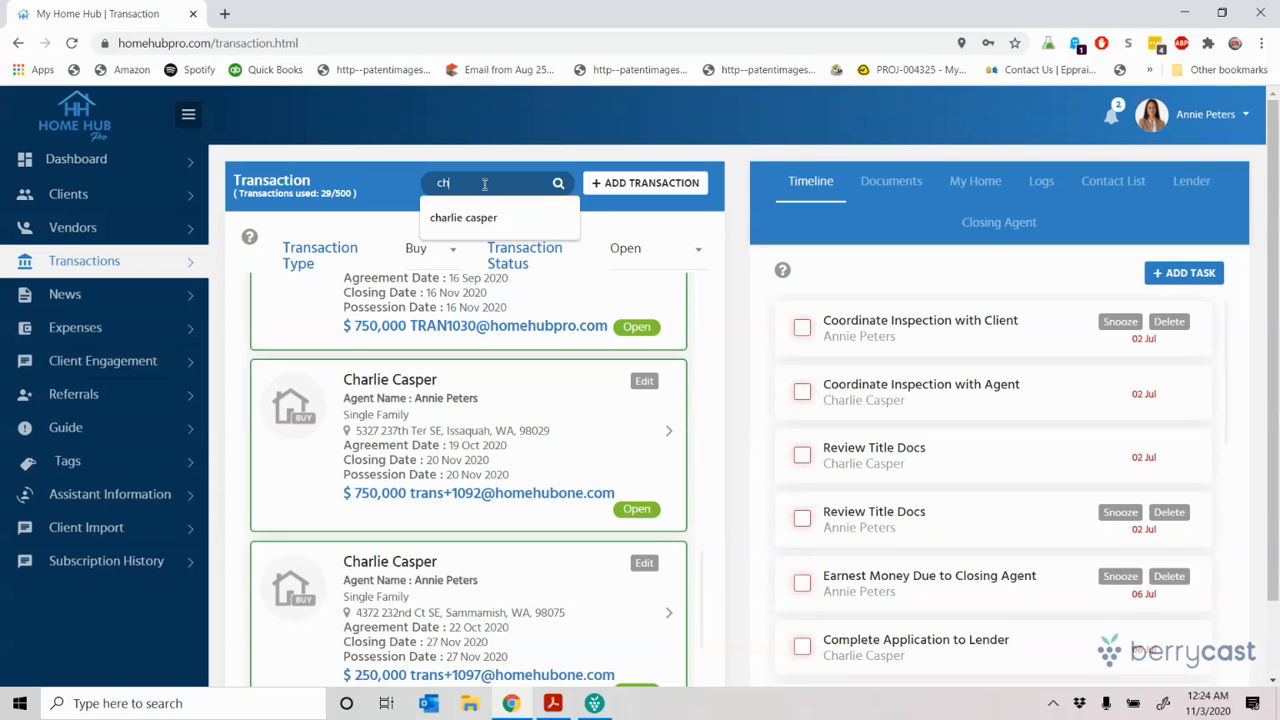
{"action": "left_click", "coordinate": [543, 475]}
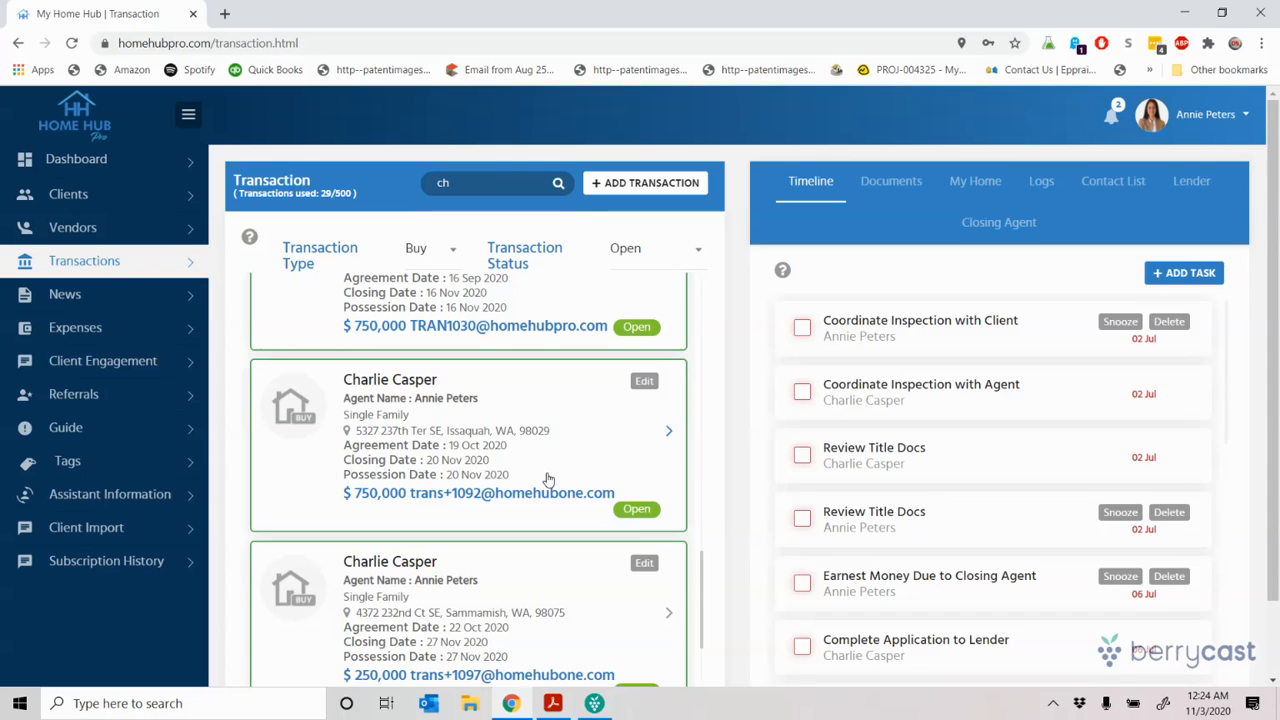
Step: Select the transaction with the 04 Dec 2020 closing date and show its contract documents
{"action": "left_click_drag", "start_coordinate": [702, 562], "coordinate": [705, 610]}
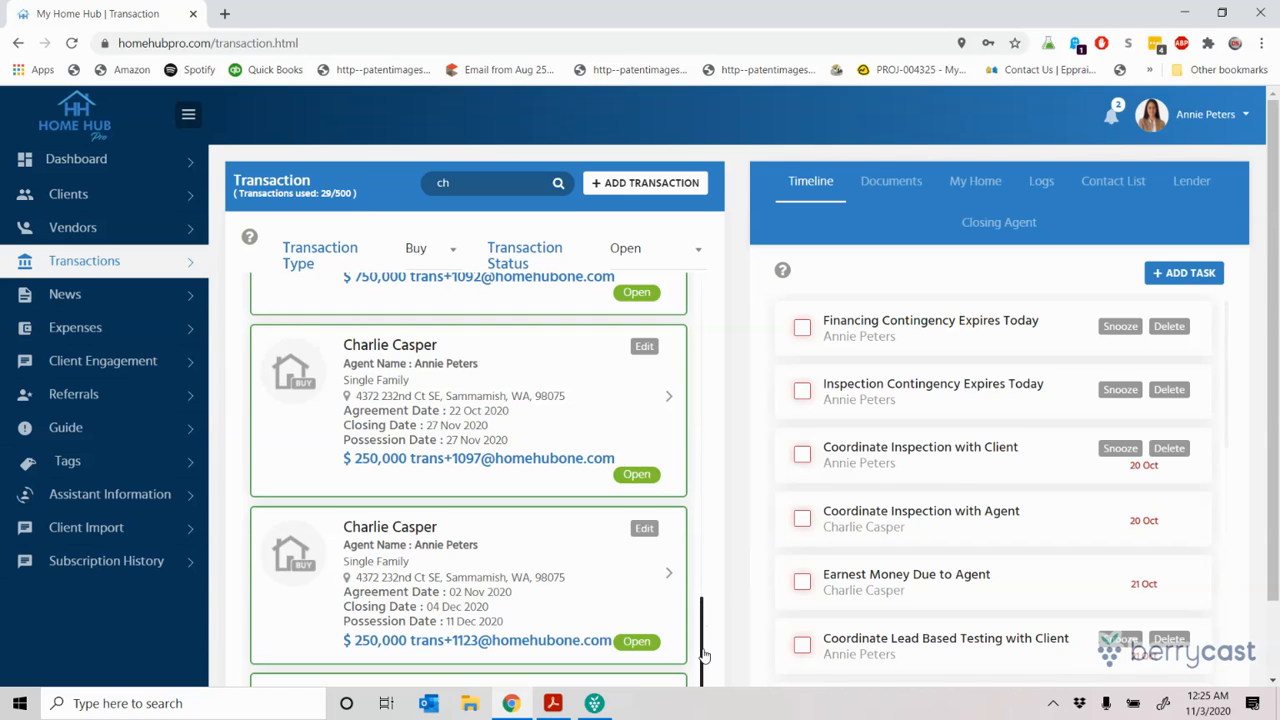
{"action": "scroll", "coordinate": [703, 655], "scroll_direction": "down", "scroll_amount": 3}
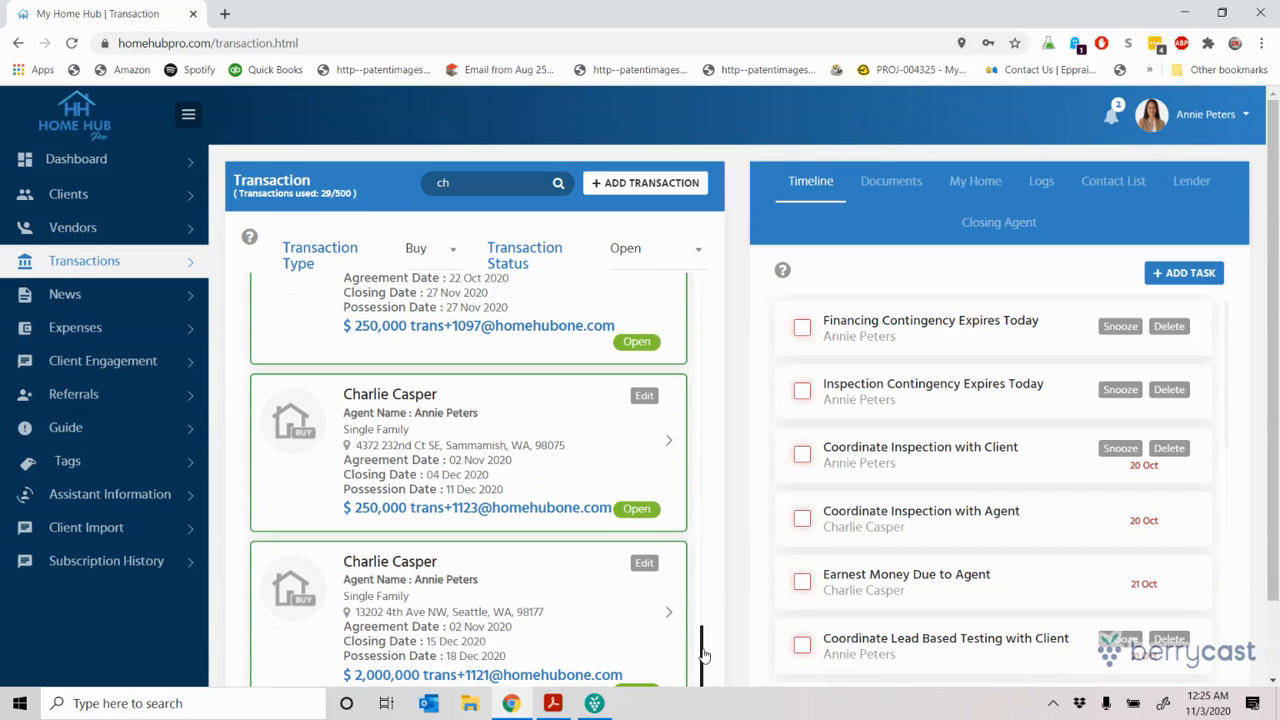
{"action": "left_click", "coordinate": [428, 477]}
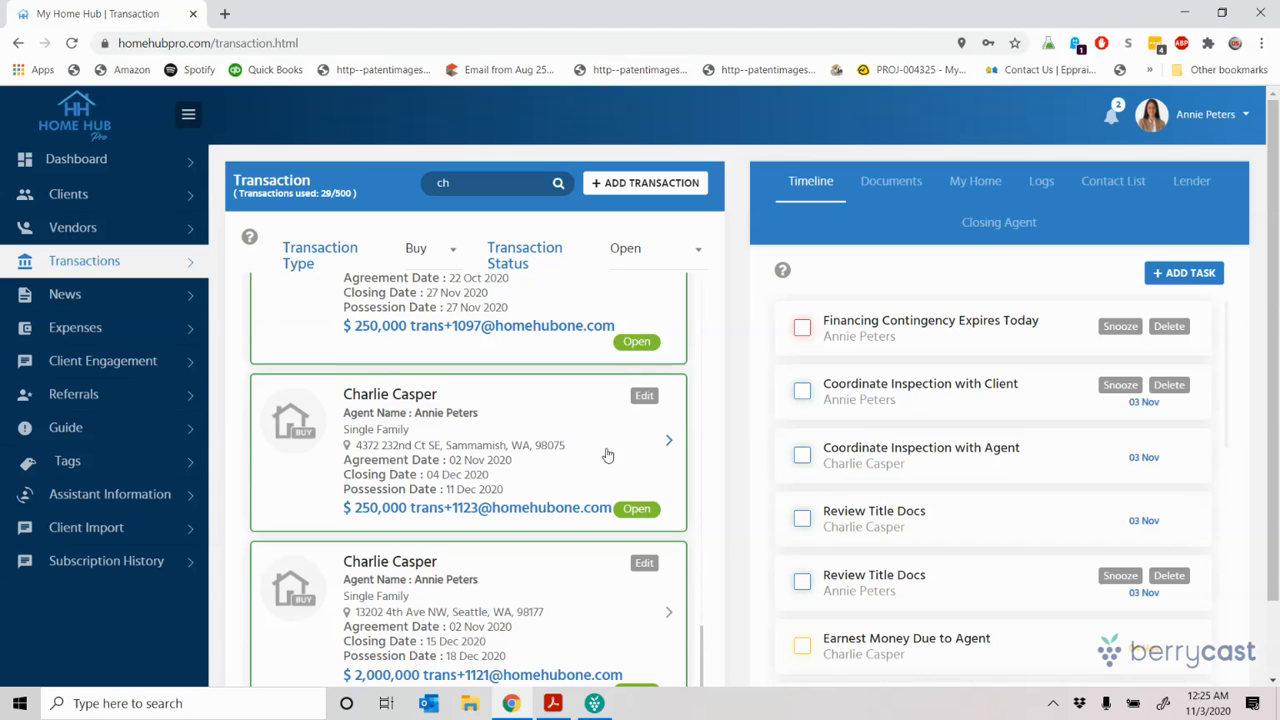
{"action": "left_click", "coordinate": [669, 445]}
{"action": "left_click", "coordinate": [898, 190]}
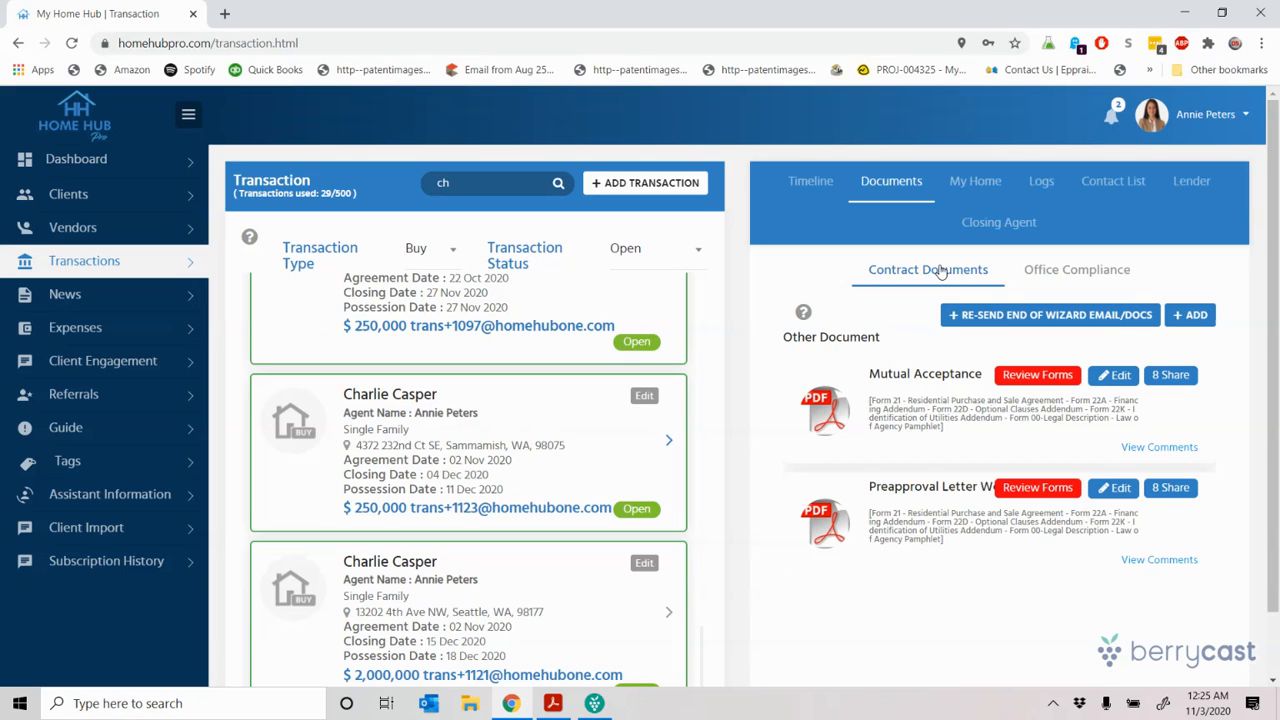
Step: Start a new contract document titled "Earnest Money" and attach the cma PDF from the Desktop
{"action": "left_click", "coordinate": [1193, 316]}
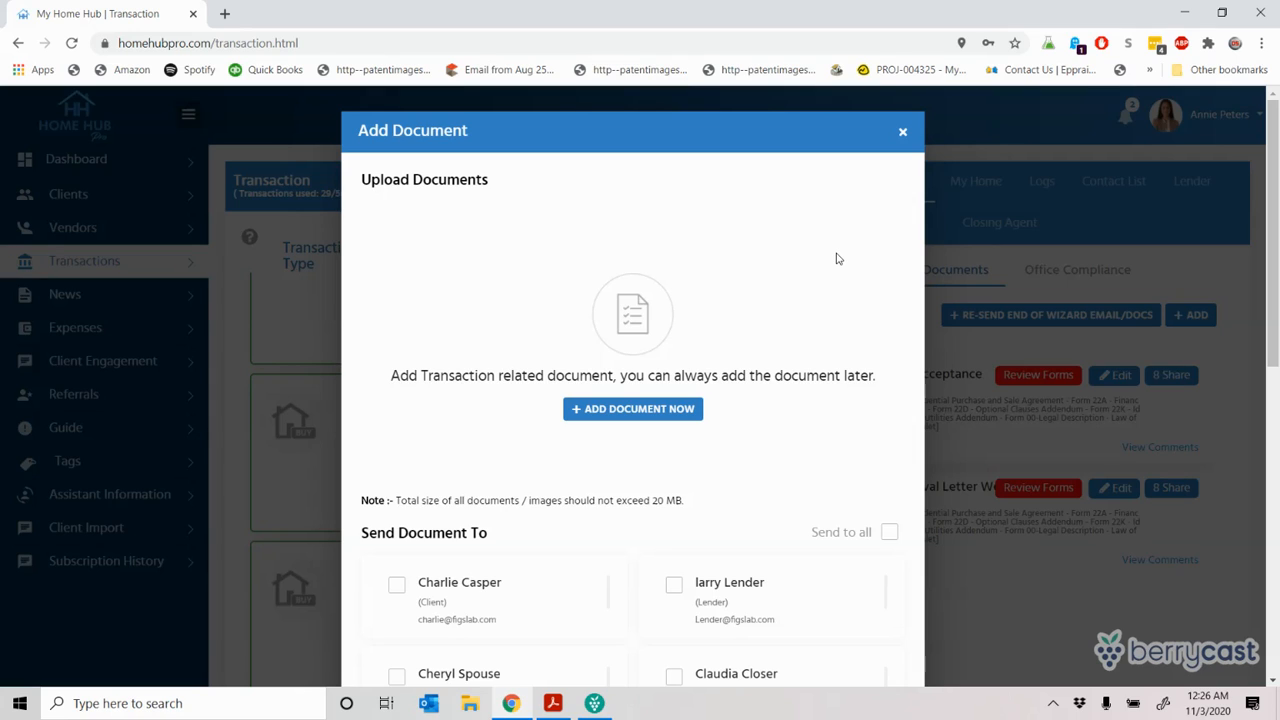
{"action": "left_click", "coordinate": [622, 412]}
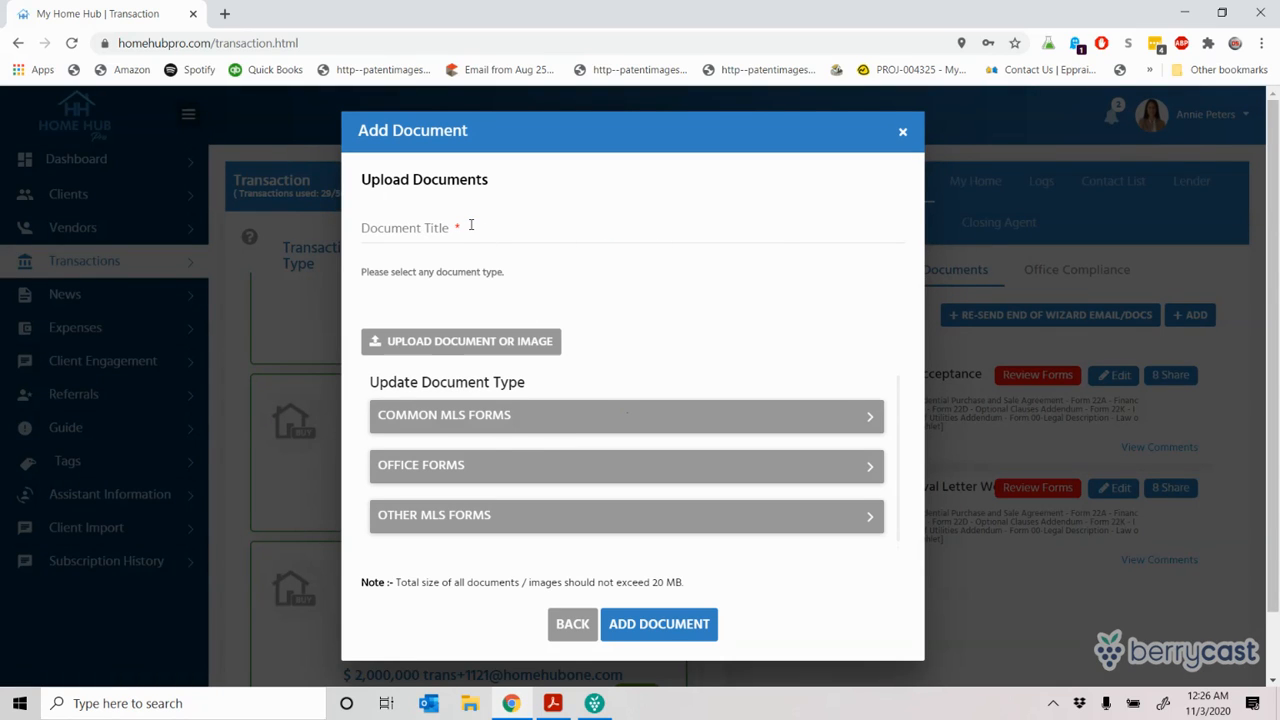
{"action": "left_click", "coordinate": [471, 225]}
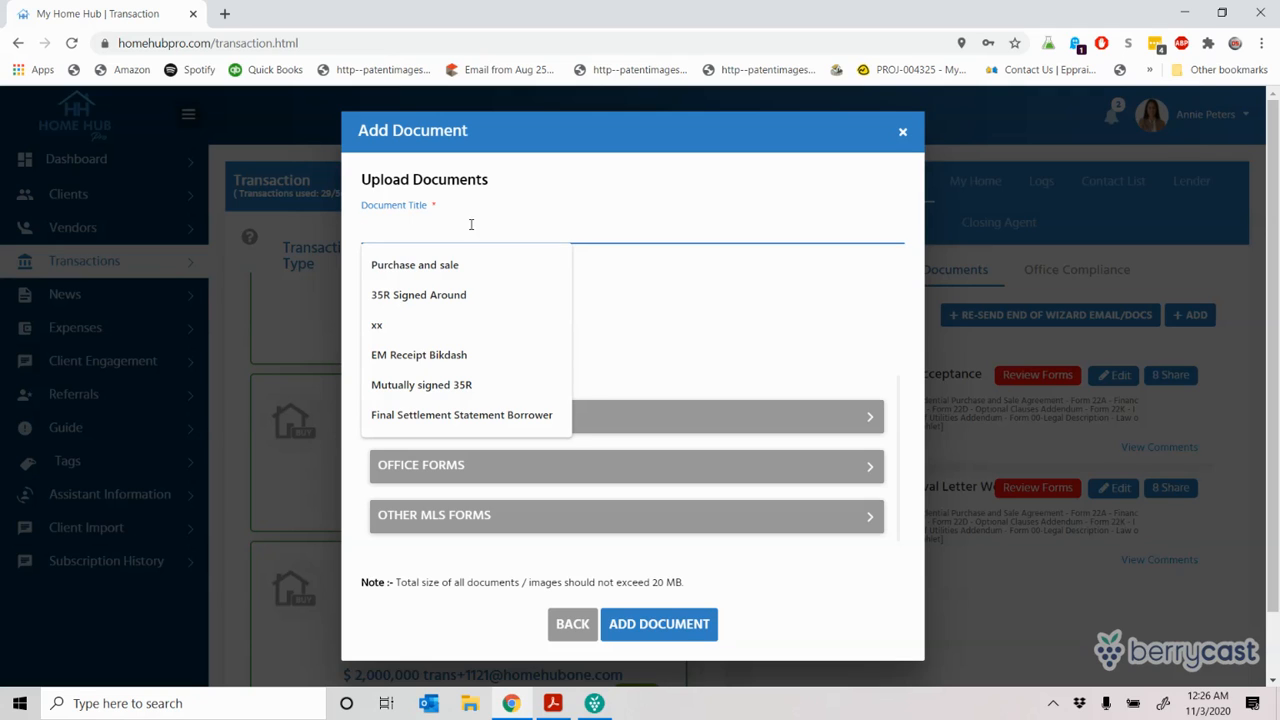
{"action": "type", "text": "Earnest Money"}
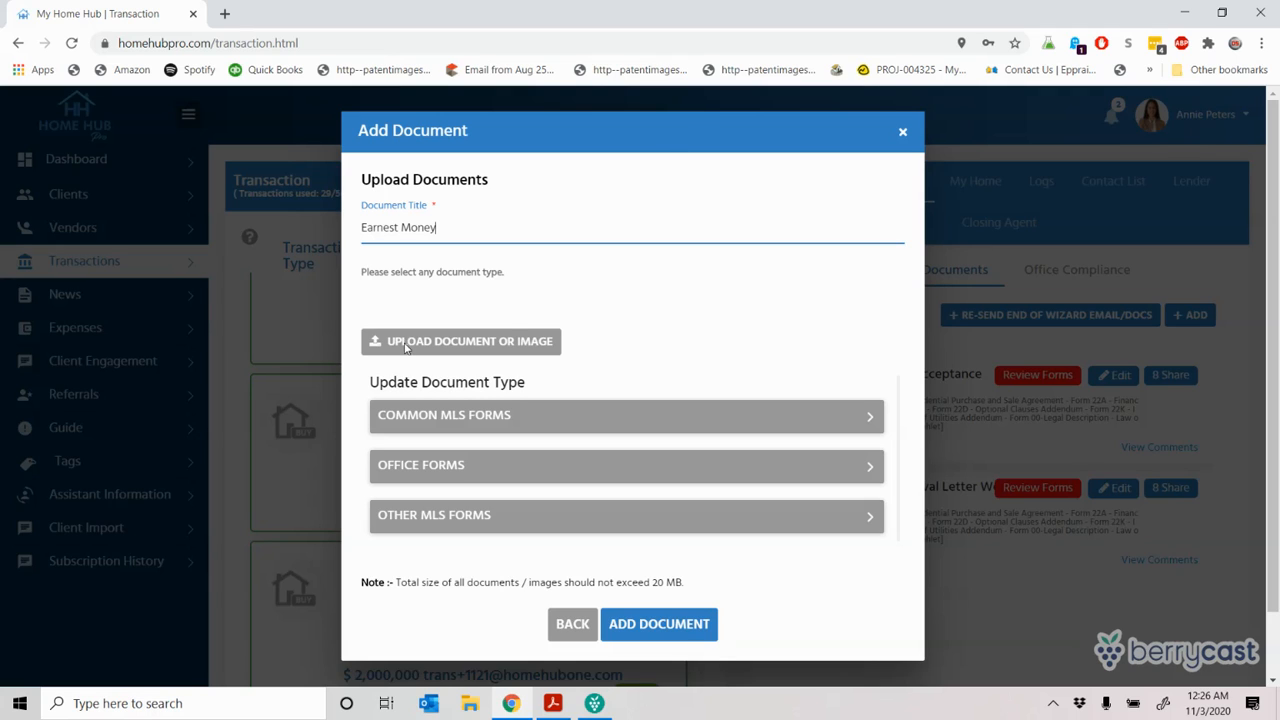
{"action": "left_click", "coordinate": [495, 342]}
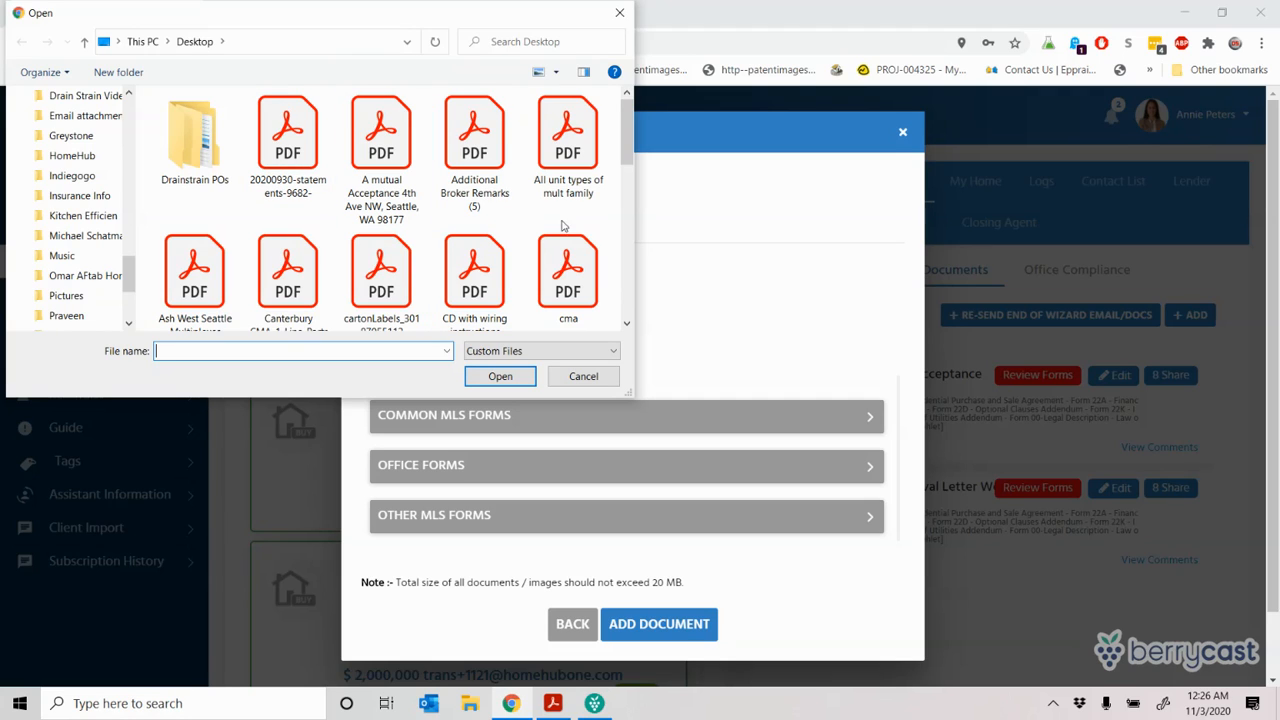
{"action": "double_click", "coordinate": [563, 276]}
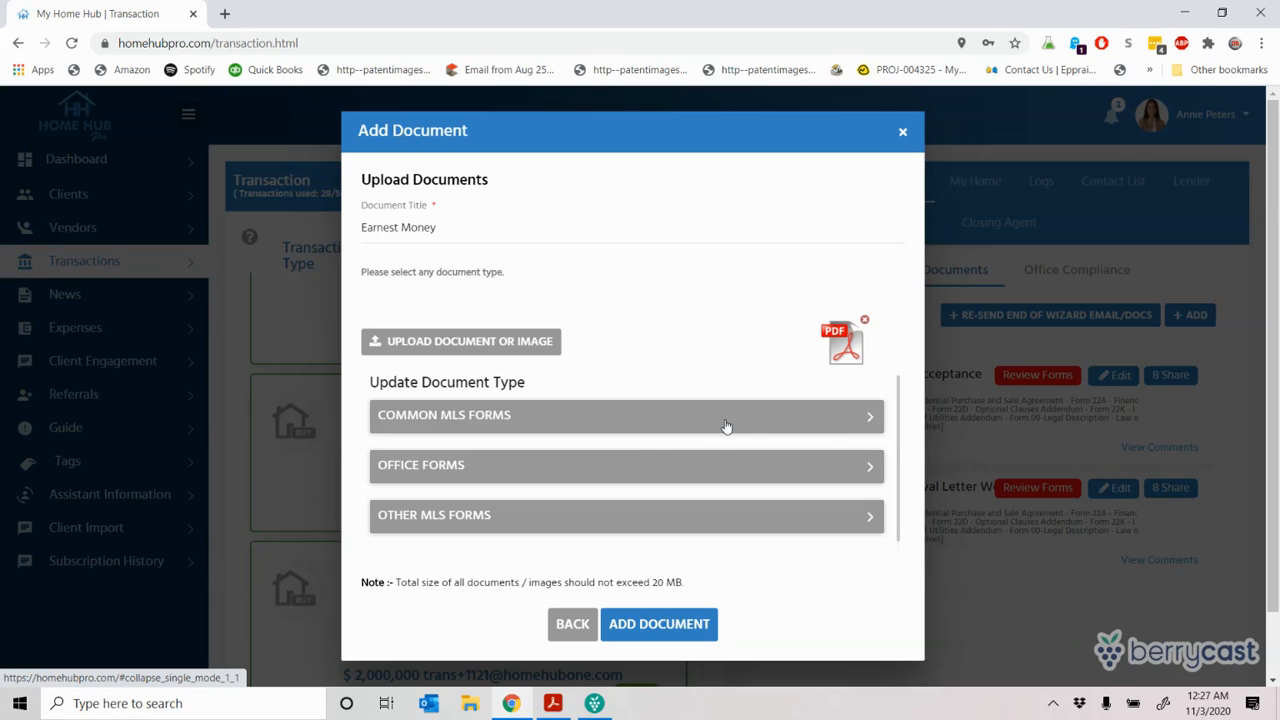
Step: Review the document types listed under Common MLS Forms
{"action": "left_click", "coordinate": [870, 421]}
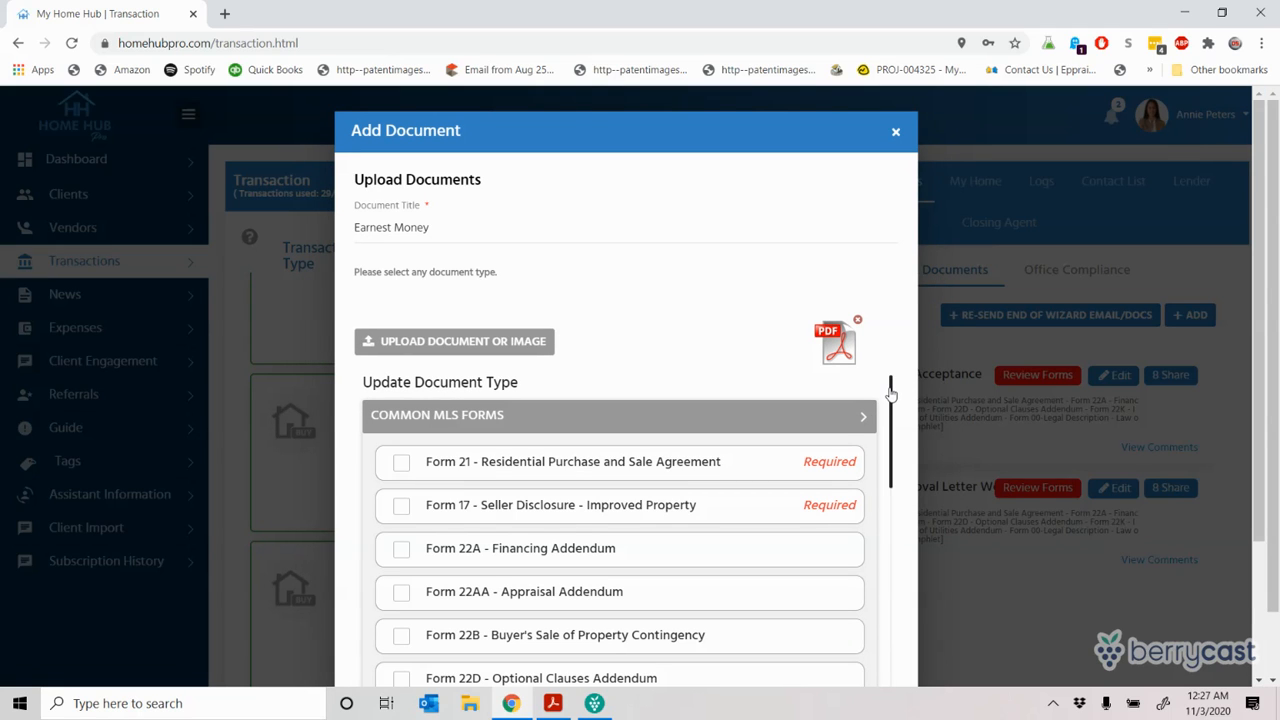
{"action": "mouse_move", "coordinate": [889, 386]}
{"action": "left_mouse_down"}
{"action": "mouse_move", "coordinate": [909, 583]}
{"action": "mouse_move", "coordinate": [894, 606]}
{"action": "mouse_move", "coordinate": [908, 563]}
{"action": "mouse_move", "coordinate": [889, 517]}
{"action": "mouse_move", "coordinate": [891, 449]}
{"action": "mouse_move", "coordinate": [909, 631]}
{"action": "mouse_move", "coordinate": [889, 389]}
{"action": "left_mouse_up"}
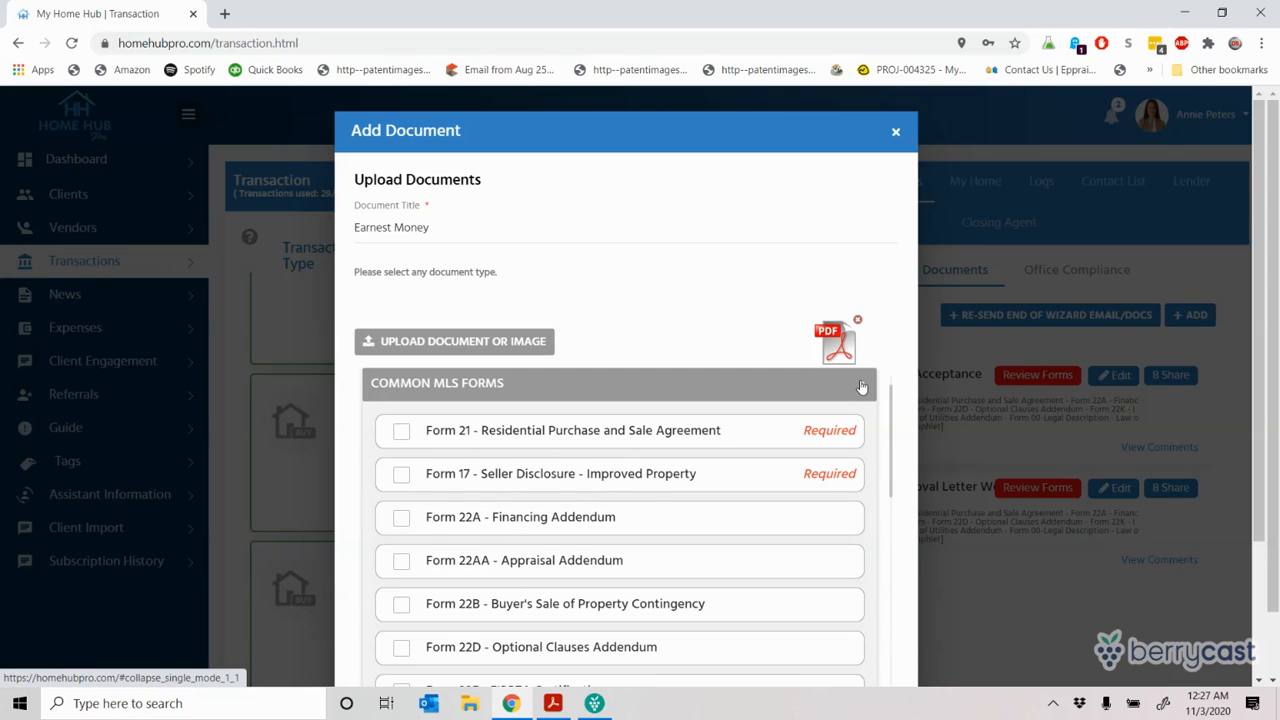
{"action": "left_click", "coordinate": [861, 387]}
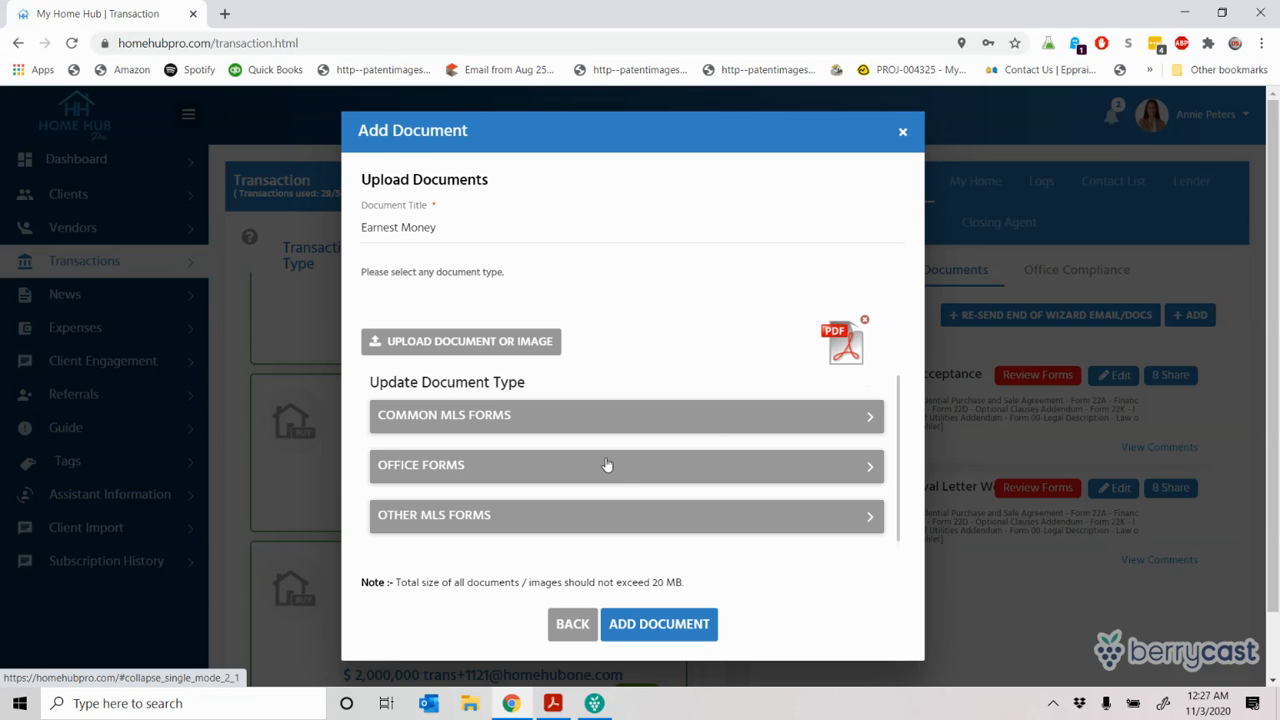
Step: Assign the office form type "Form 00- Earnest Money Receipt" to the uploaded file and add the document
{"action": "left_click", "coordinate": [871, 467]}
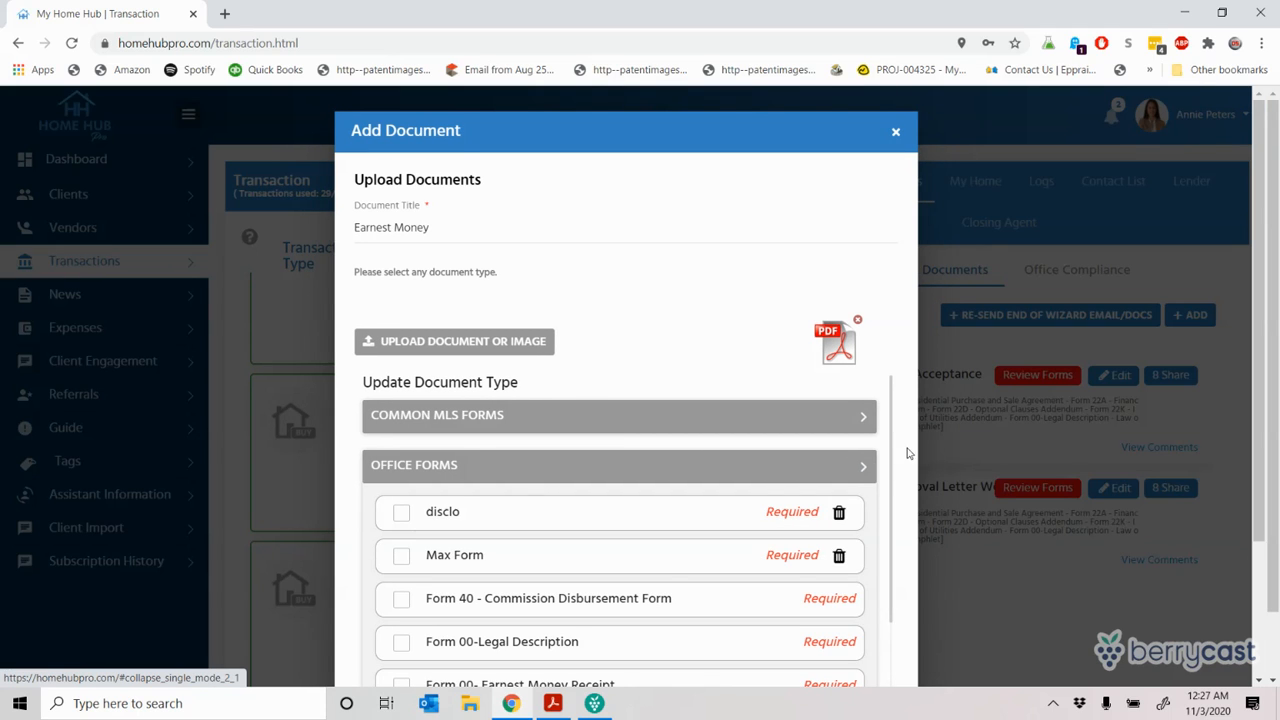
{"action": "scroll", "coordinate": [899, 492], "scroll_direction": "down", "scroll_amount": 1}
{"action": "scroll", "coordinate": [899, 514], "scroll_direction": "down", "scroll_amount": 2}
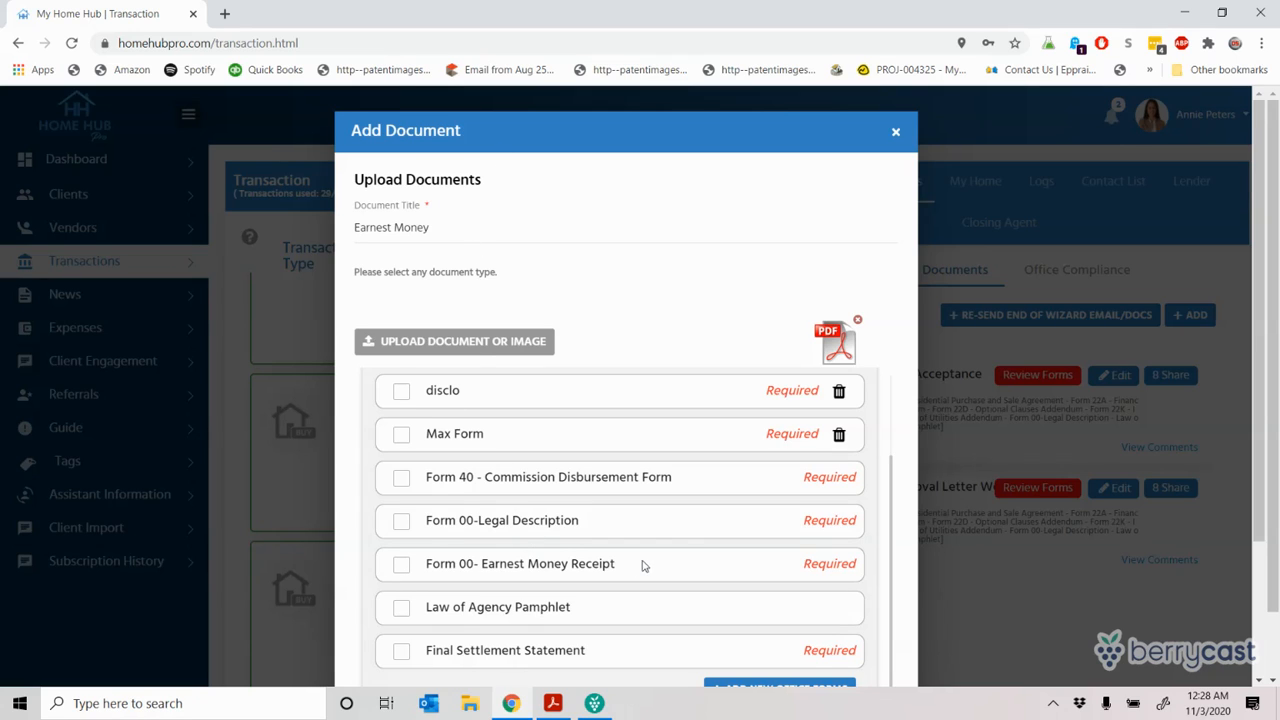
{"action": "left_click", "coordinate": [401, 566]}
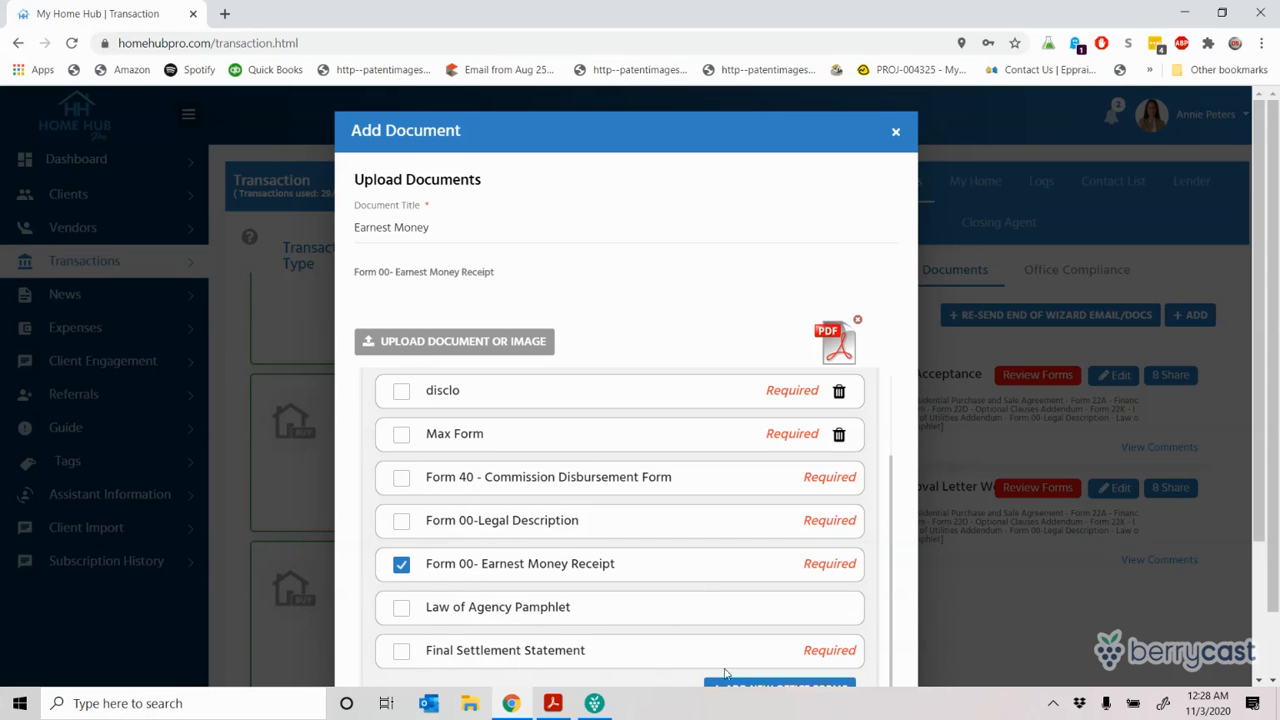
{"action": "left_click_drag", "start_coordinate": [893, 520], "coordinate": [889, 440]}
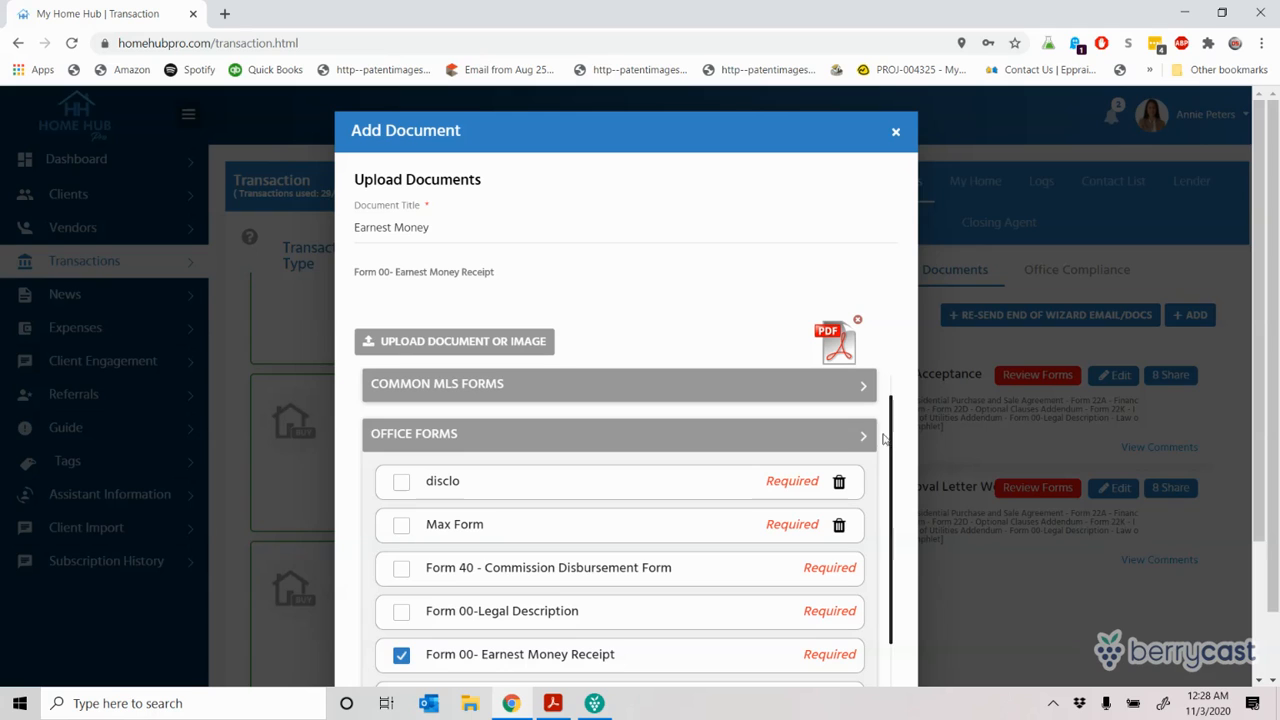
{"action": "left_click", "coordinate": [866, 437]}
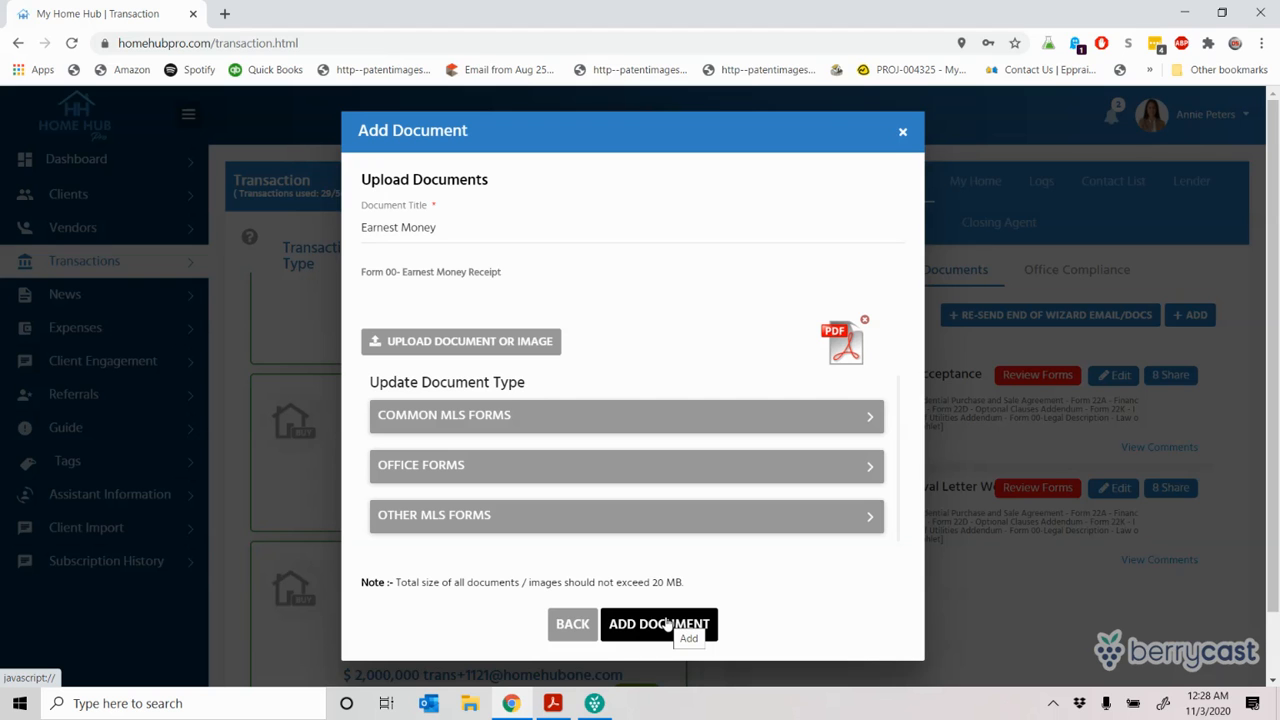
{"action": "left_click", "coordinate": [665, 624]}
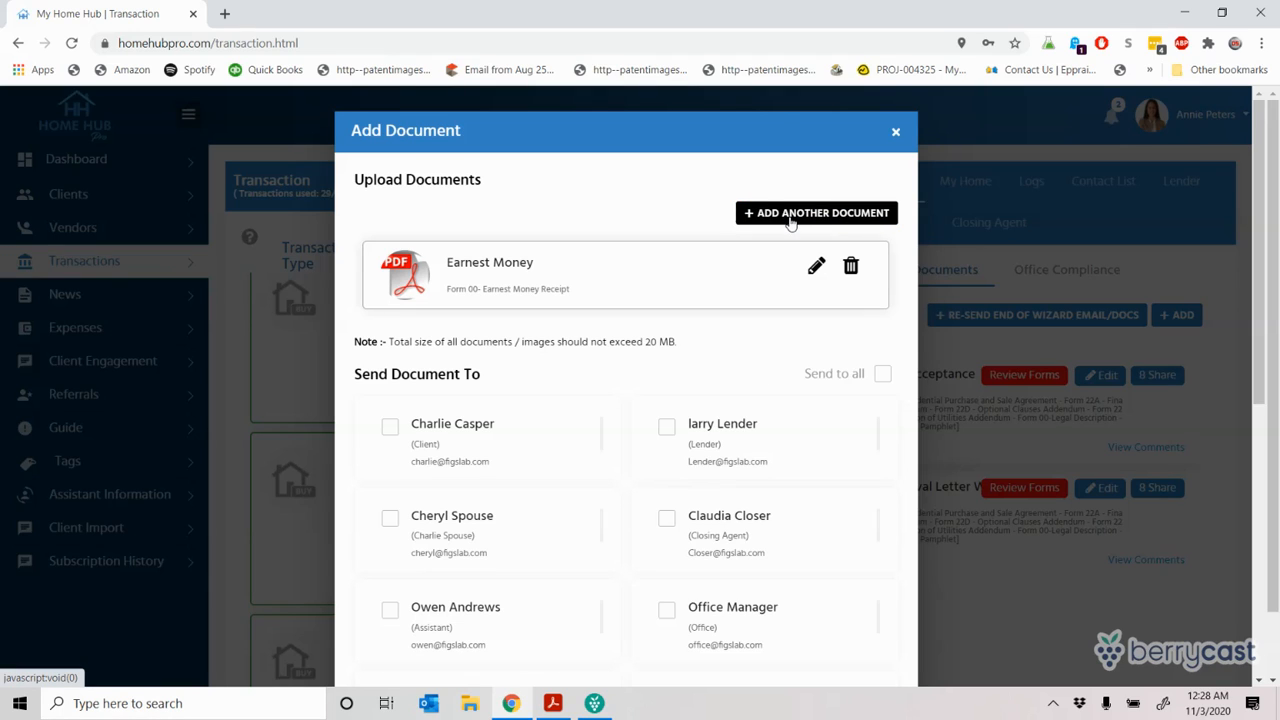
Step: Choose the assistant lender and team escrow contacts as recipients of the Earnest Money document
{"action": "left_click_drag", "start_coordinate": [1265, 165], "coordinate": [1275, 278]}
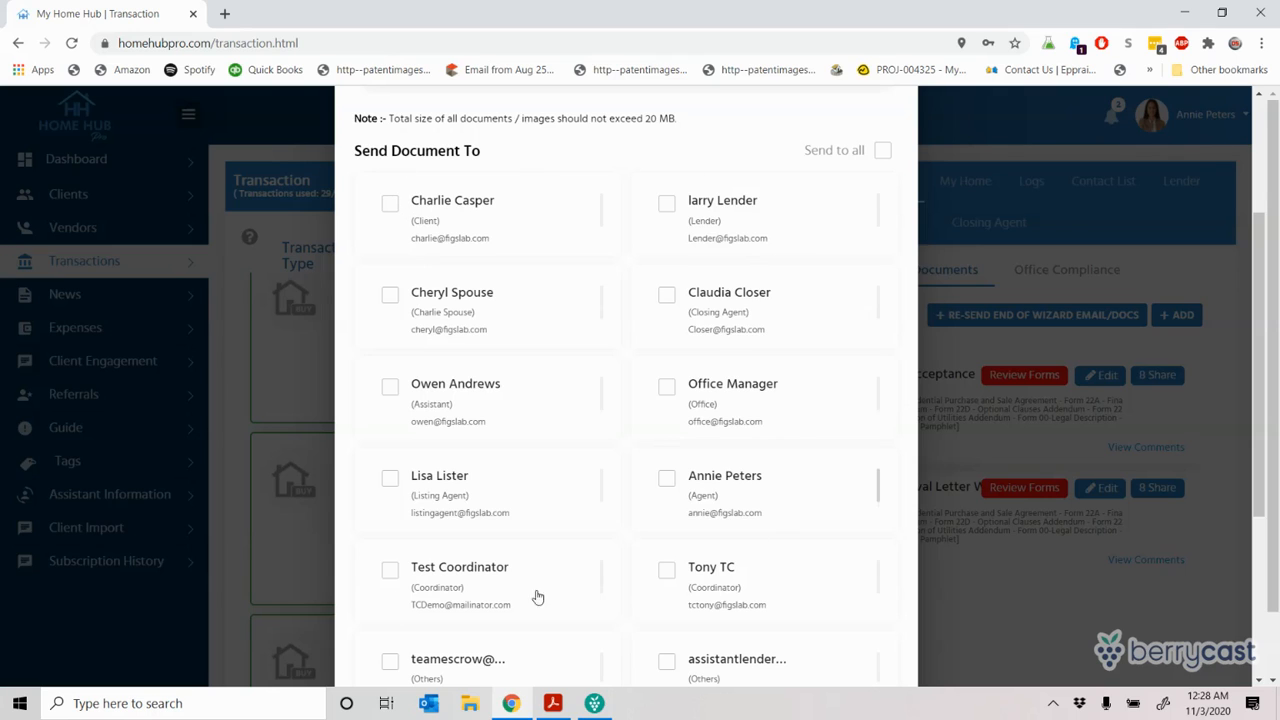
{"action": "left_click_drag", "start_coordinate": [1276, 284], "coordinate": [1276, 382]}
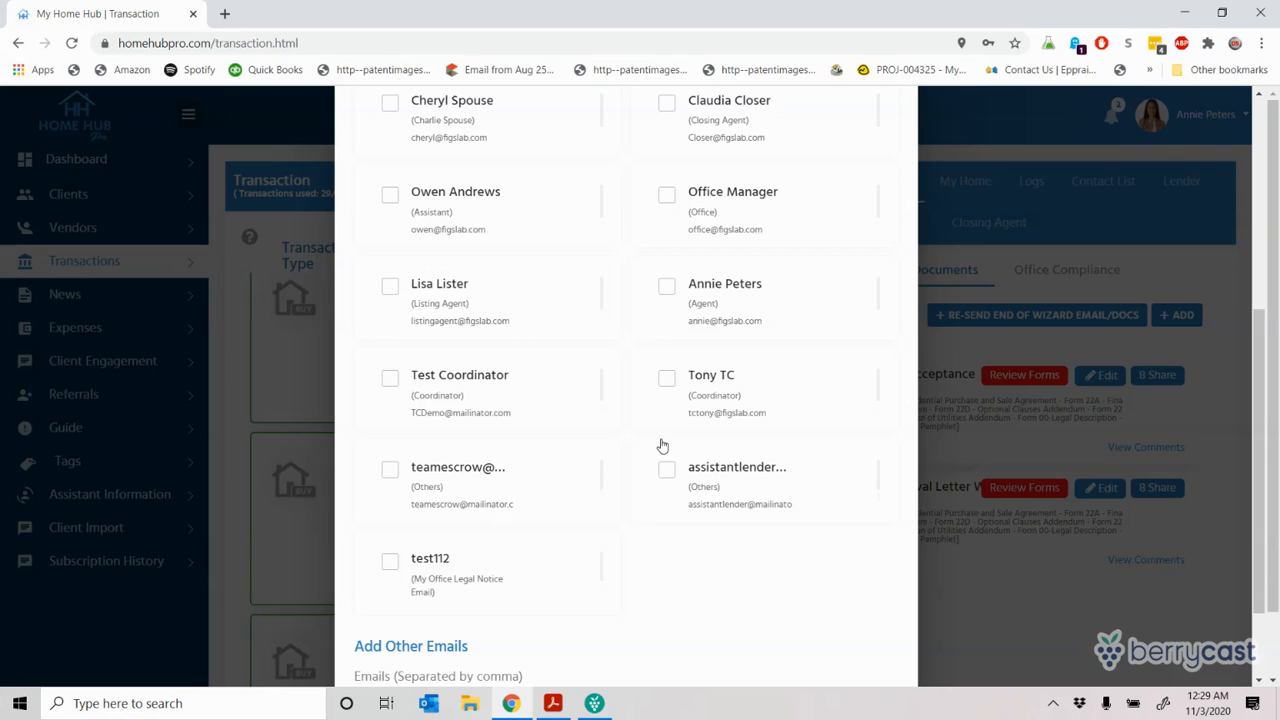
{"action": "left_click", "coordinate": [670, 472]}
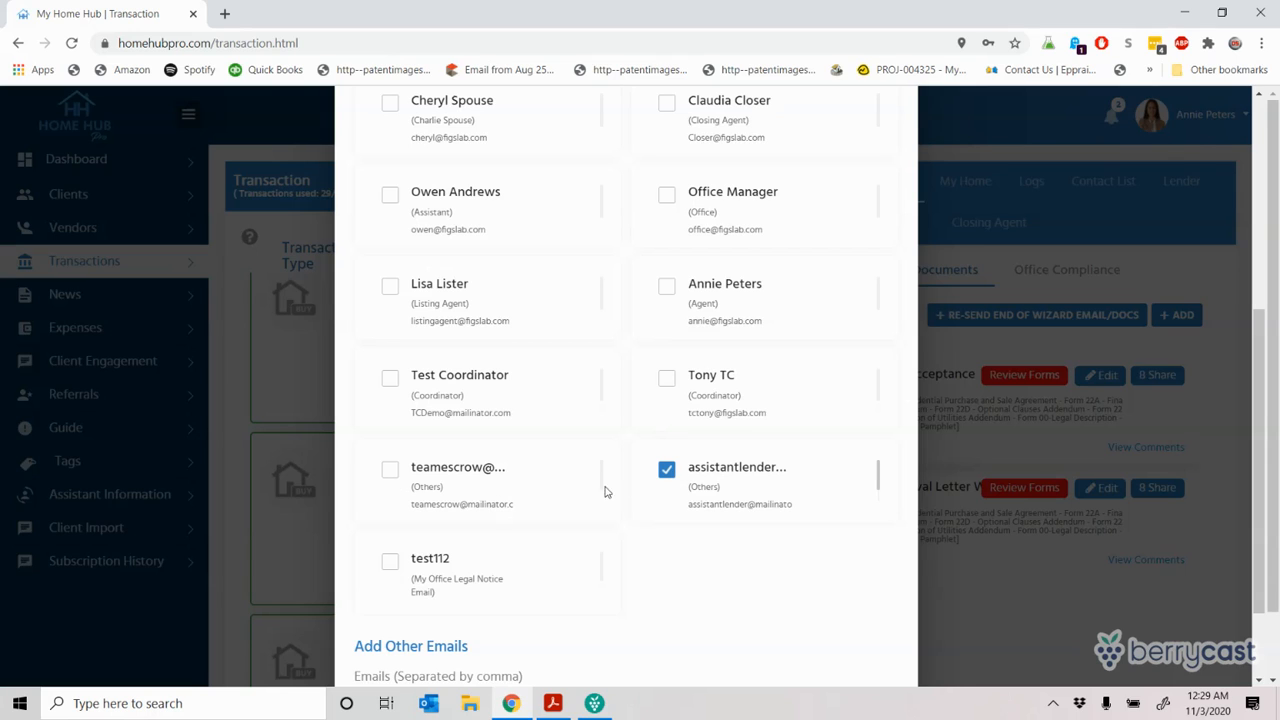
{"action": "left_click", "coordinate": [391, 470]}
{"action": "left_click_drag", "start_coordinate": [1260, 346], "coordinate": [1251, 223]}
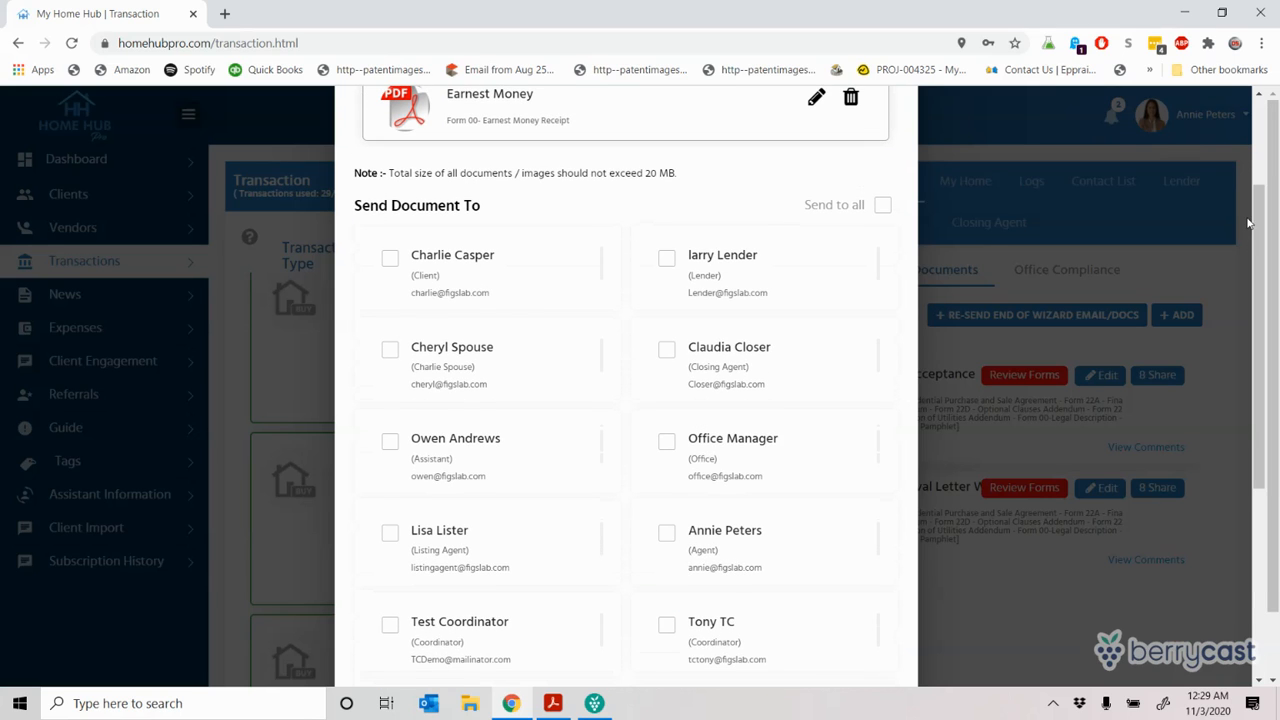
Step: Select the client, the client's spouse, the lender and the office manager as recipients of the Earnest Money document
{"action": "left_click", "coordinate": [390, 259]}
{"action": "left_click", "coordinate": [390, 350]}
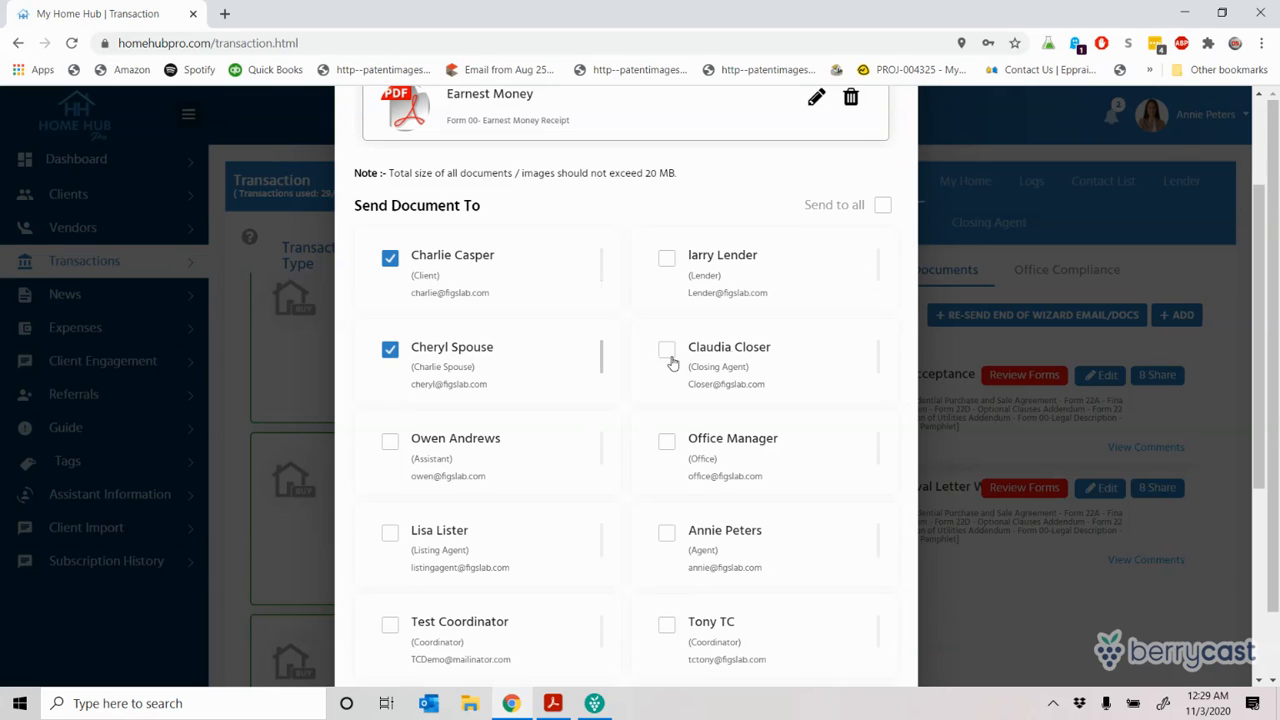
{"action": "left_click", "coordinate": [667, 259]}
{"action": "left_click", "coordinate": [667, 443]}
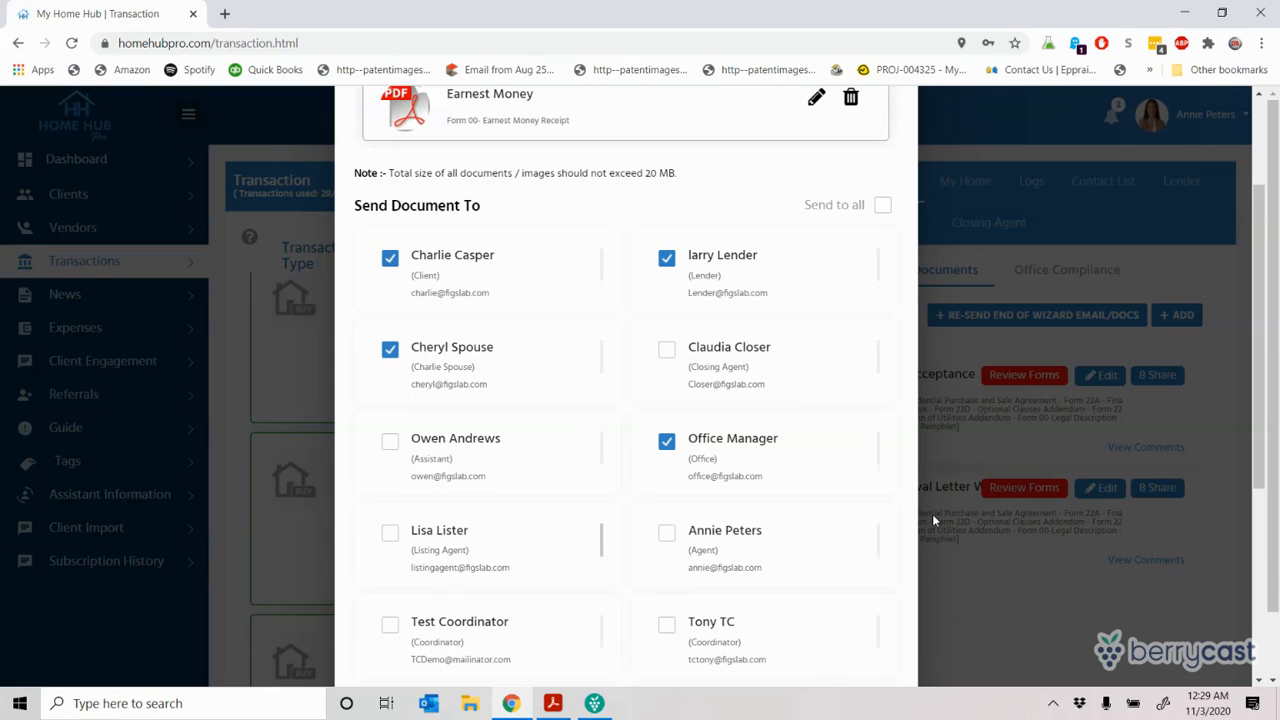
Step: Include the listing agent among the recipients and deselect the team escrow contact
{"action": "scroll", "coordinate": [1273, 398], "scroll_direction": "down", "scroll_amount": 2}
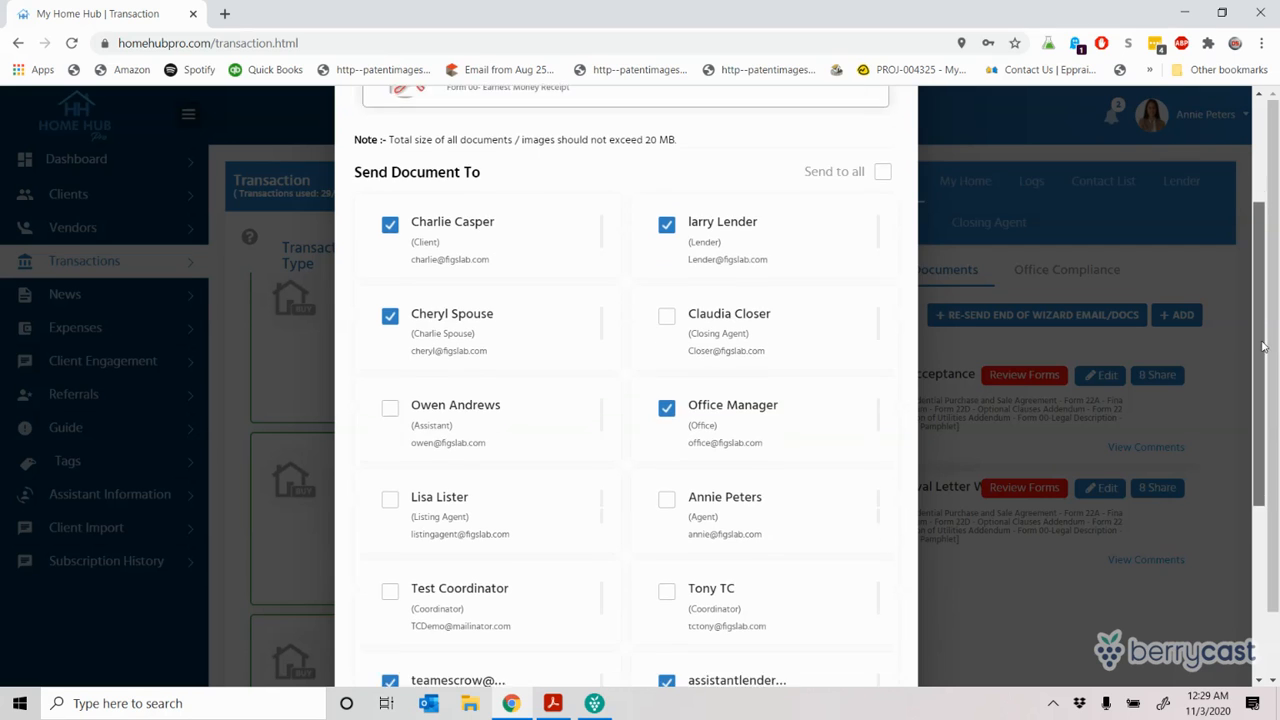
{"action": "scroll", "coordinate": [1273, 398], "scroll_direction": "down", "scroll_amount": 1}
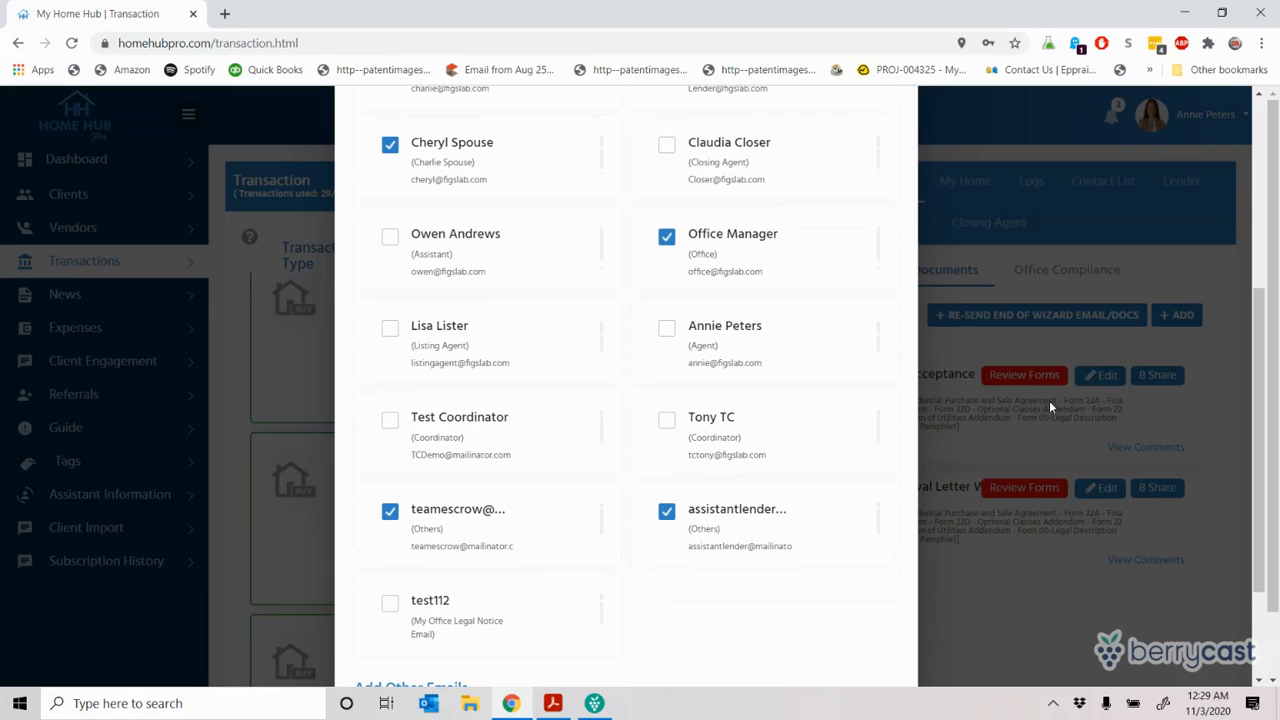
{"action": "left_click", "coordinate": [391, 330]}
{"action": "left_click", "coordinate": [391, 512]}
Step: Leave the additional emails blank and submit the Earnest Money document to the transaction for the selected recipients
{"action": "scroll", "coordinate": [1248, 403], "scroll_direction": "down", "scroll_amount": 2}
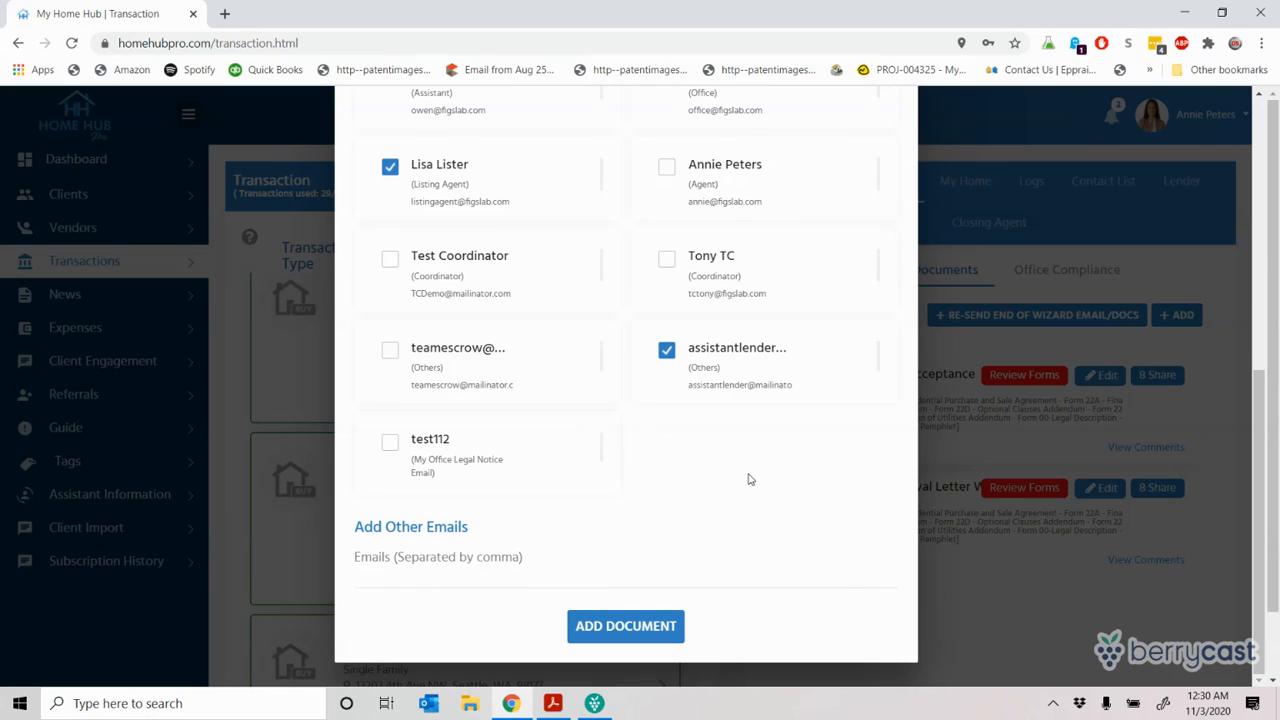
{"action": "left_click", "coordinate": [426, 575]}
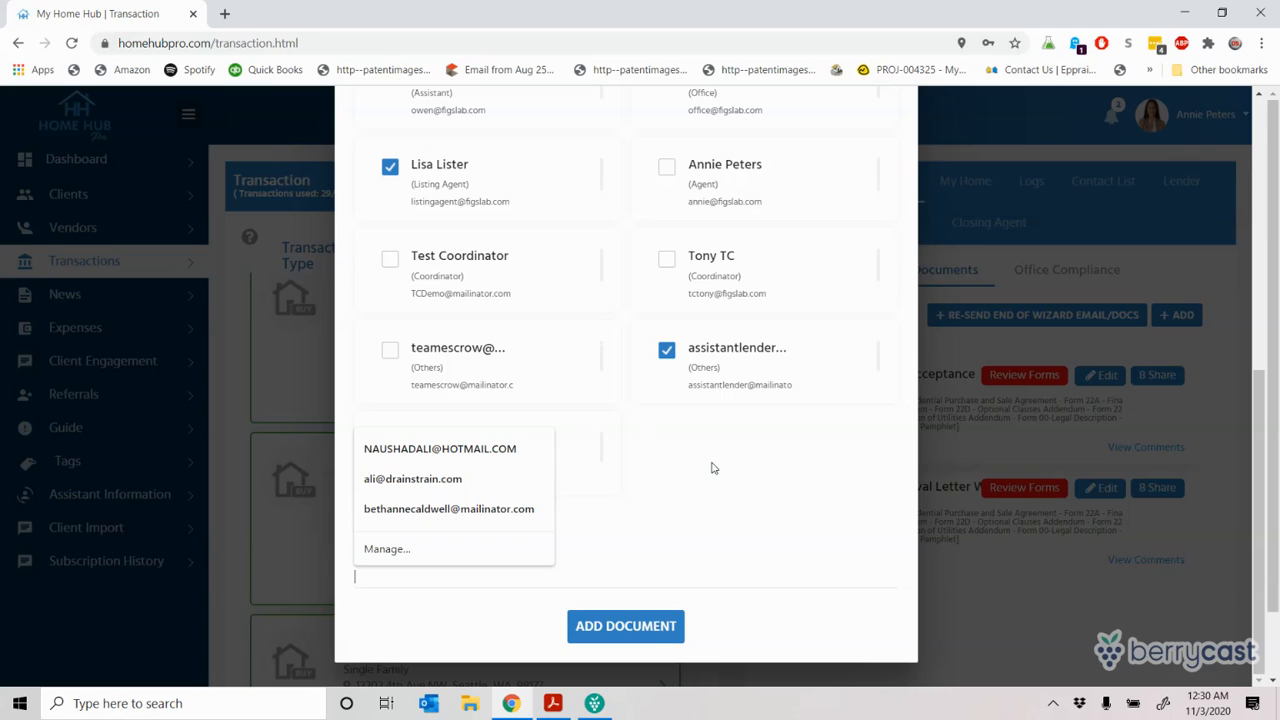
{"action": "left_click", "coordinate": [646, 633]}
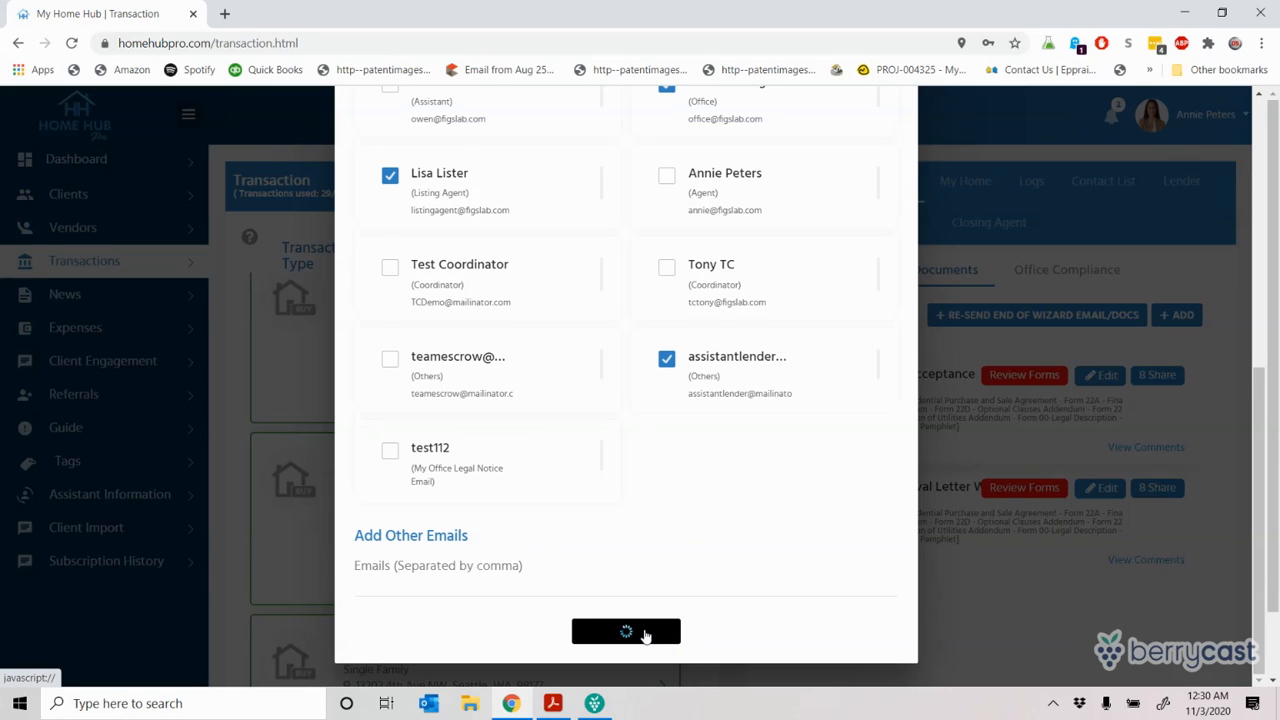